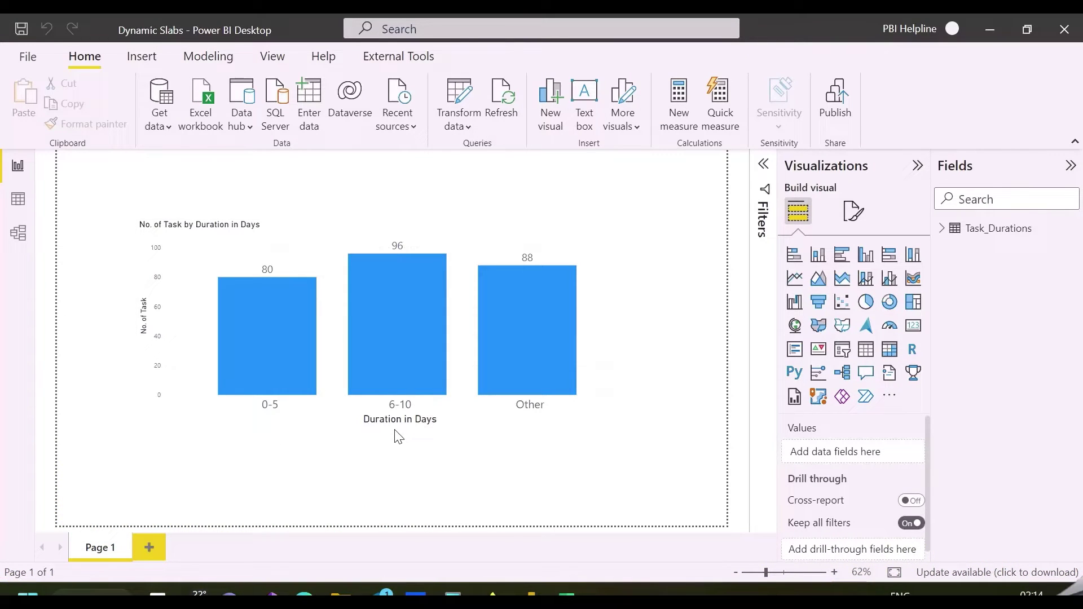
Step: Compare the table's Duration in Days Slab values with the chart's counts: 0-5 at 80, 6-10 at 96, Other at 88
{"action": "left_click", "coordinate": [18, 200]}
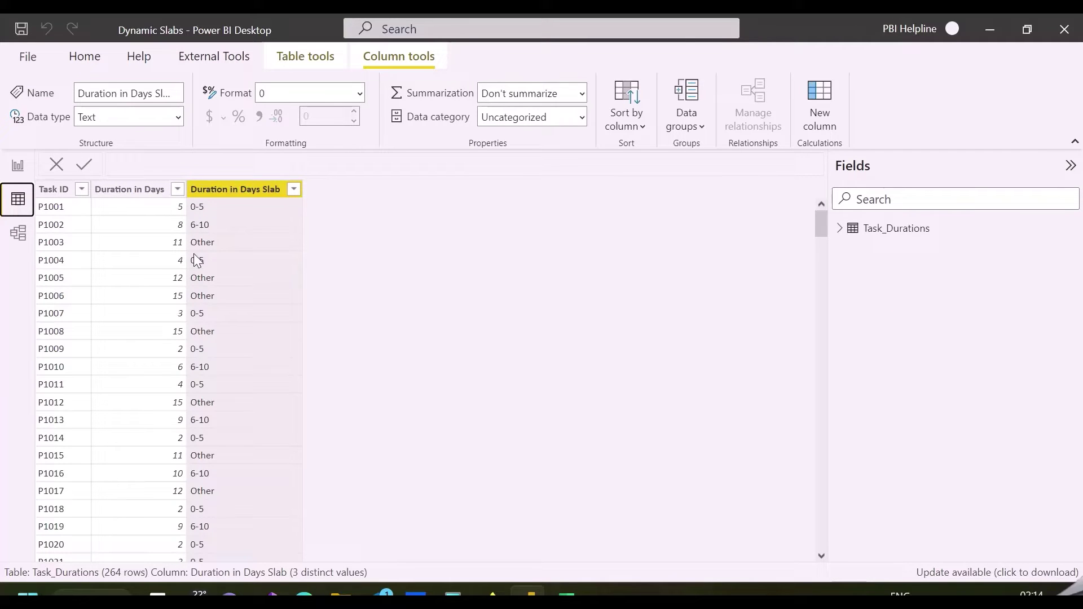
{"action": "left_click", "coordinate": [18, 165]}
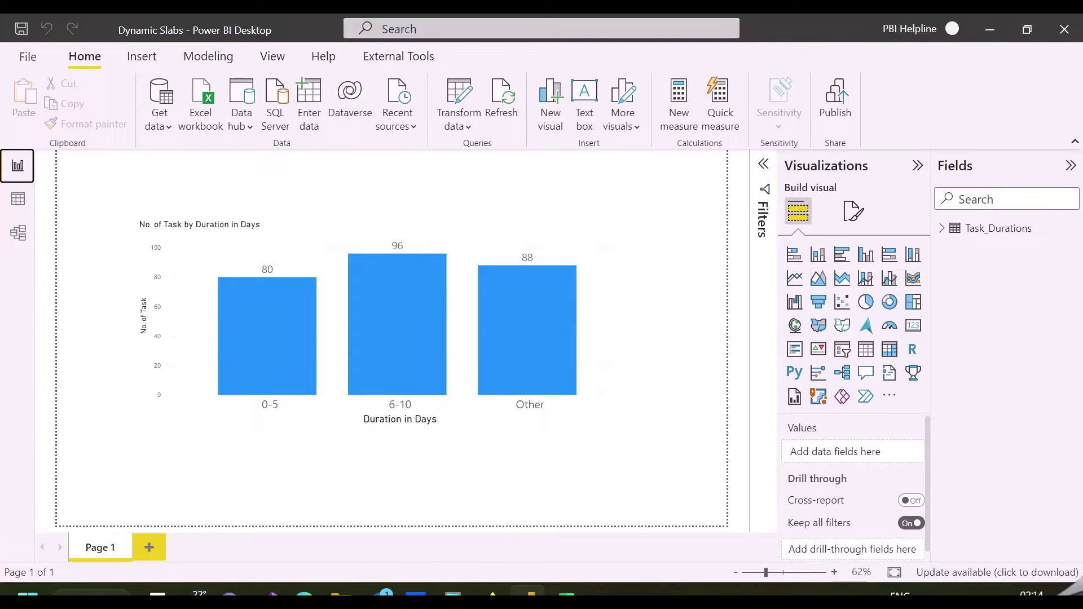
Step: In Excel, change B2 to =RANDBETWEEN(1,100) and fill it down the Duration in Days column
{"action": "key", "text": "alt+Tab"}
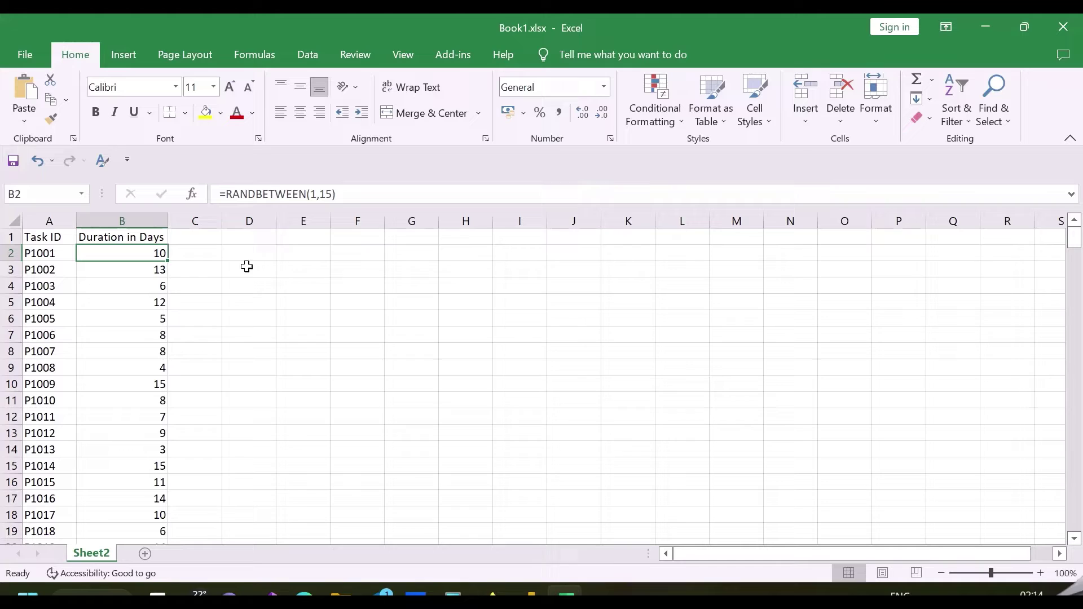
{"action": "left_click", "coordinate": [333, 194]}
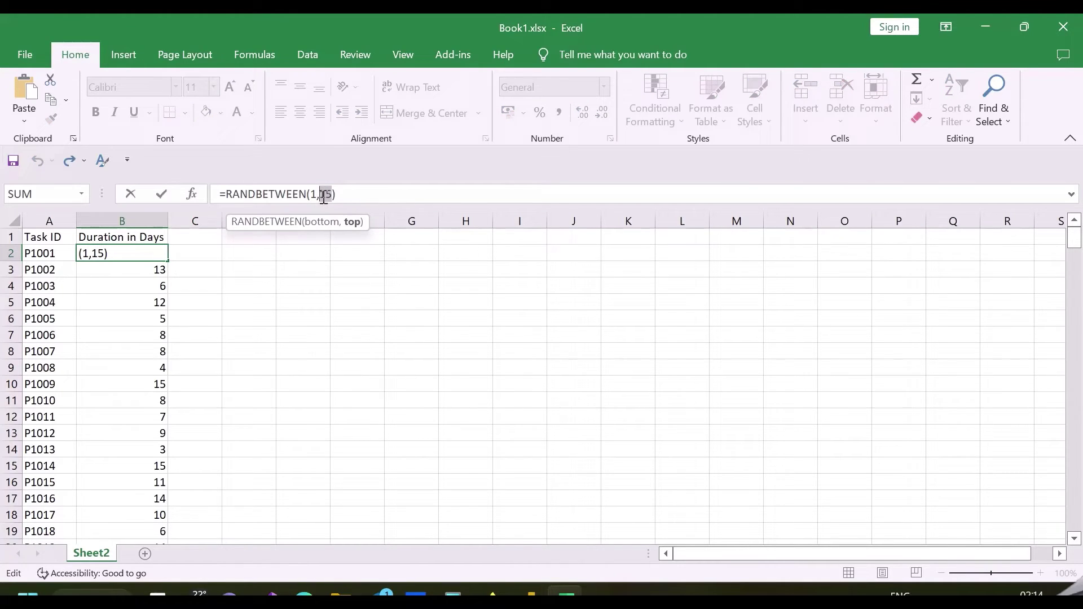
{"action": "type", "text": "100"}
{"action": "key", "text": "Return"}
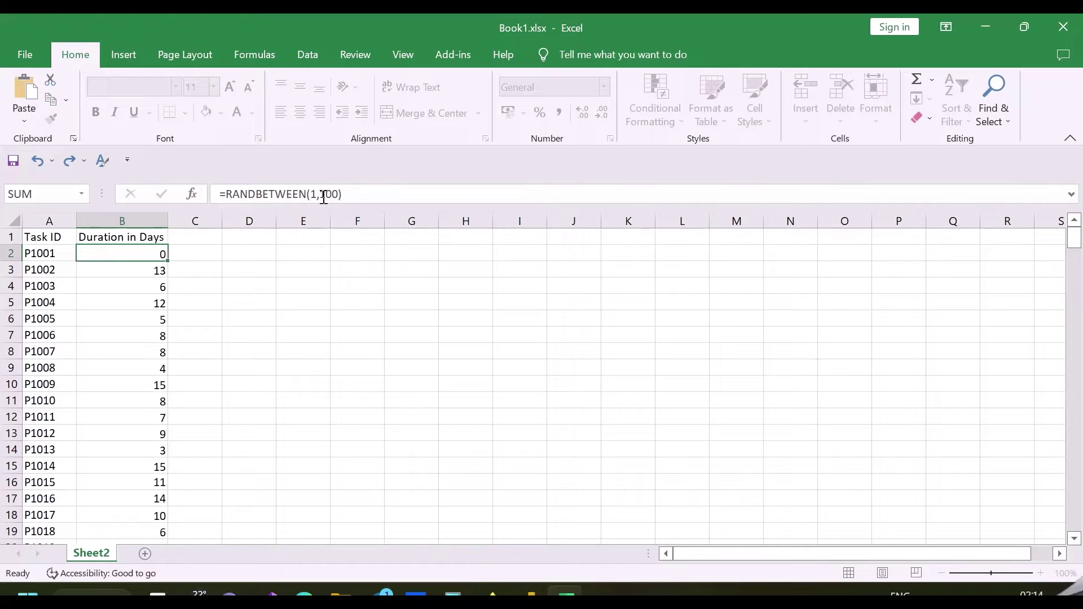
{"action": "left_click", "coordinate": [144, 256]}
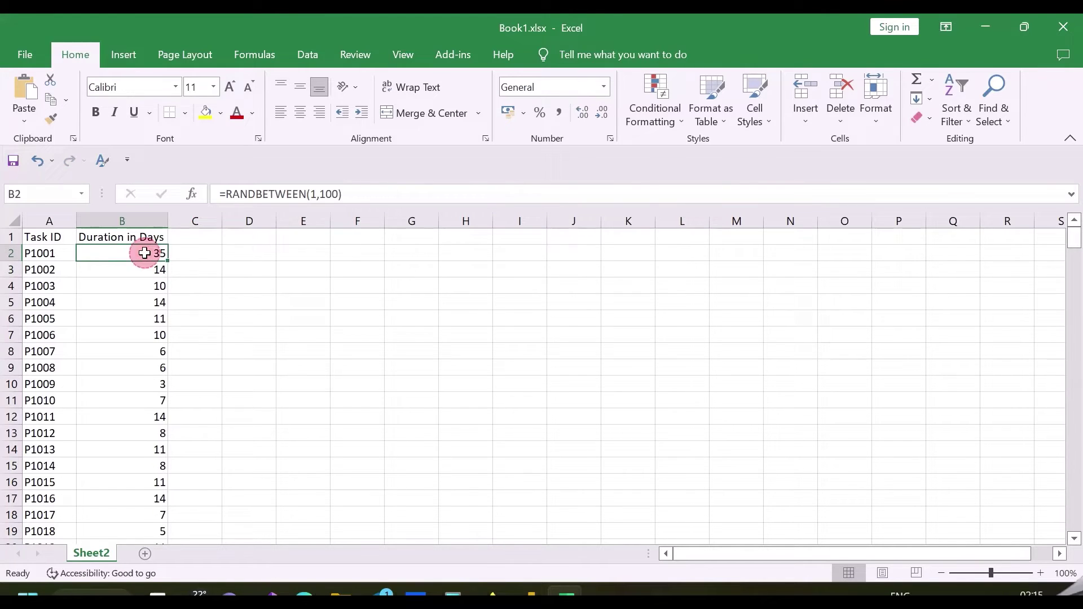
{"action": "double_click", "coordinate": [168, 260]}
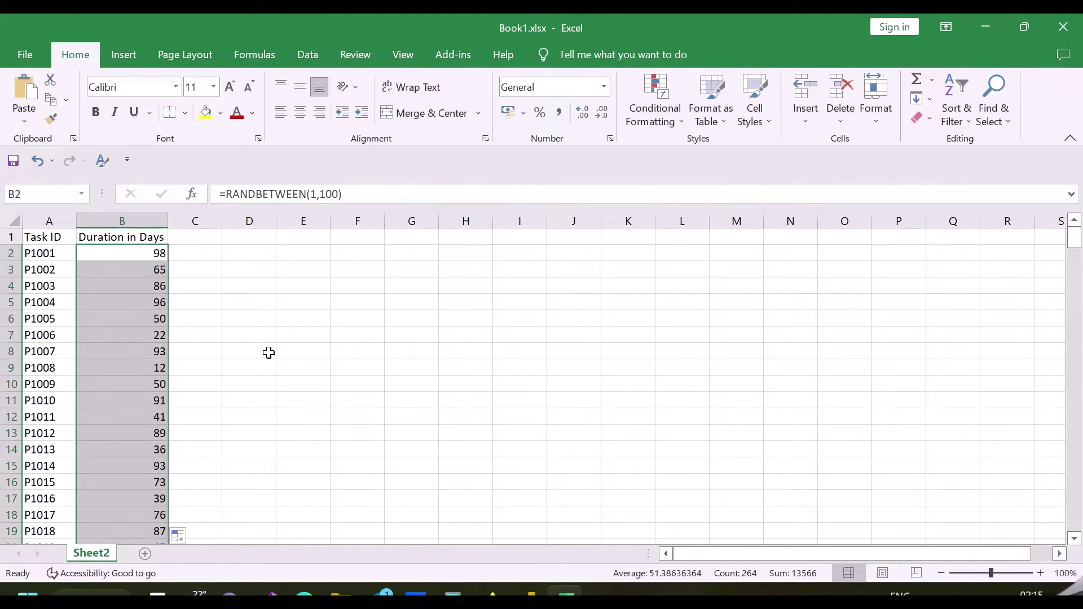
{"action": "key", "text": "alt+Tab"}
Step: Refresh the data, then check the Duration in Days and Slab value lists in the table view
{"action": "left_click", "coordinate": [502, 105]}
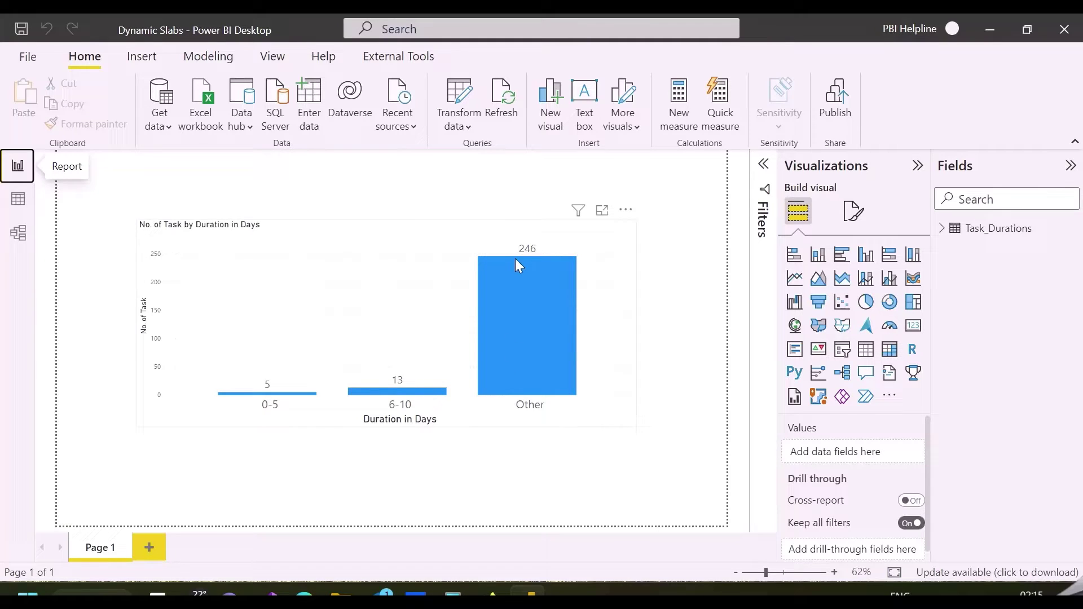
{"action": "left_click", "coordinate": [17, 203]}
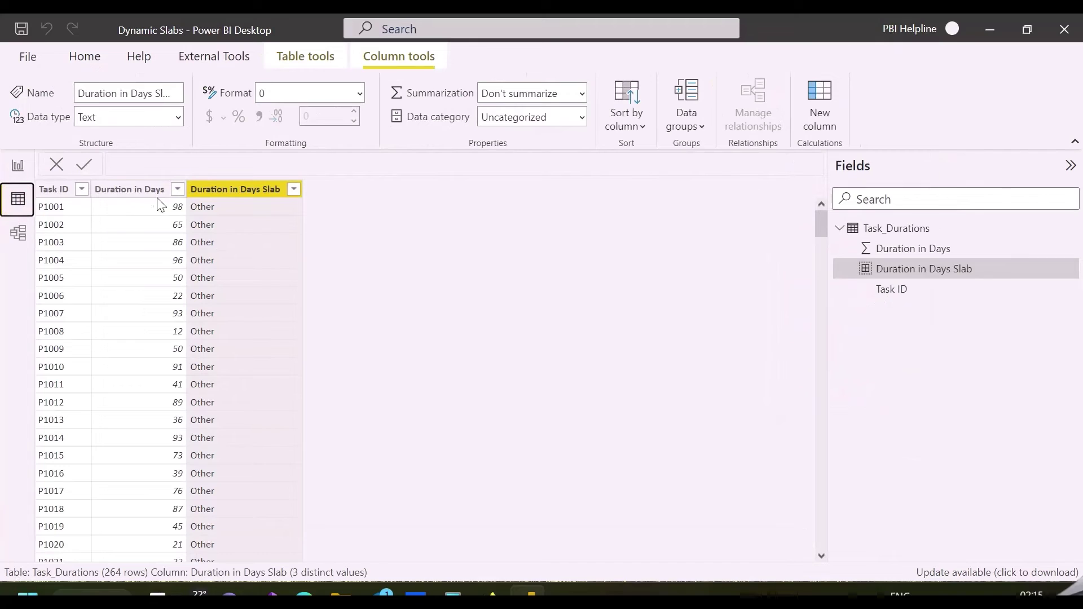
{"action": "left_click", "coordinate": [176, 190]}
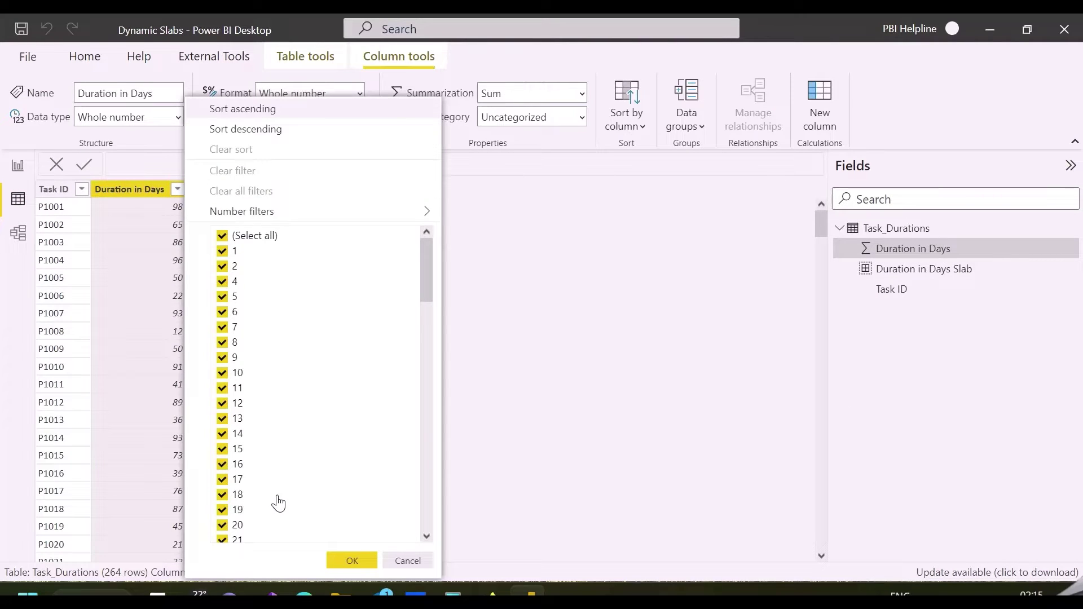
{"action": "scroll", "coordinate": [278, 500], "scroll_direction": "down", "scroll_amount": 15}
{"action": "left_click", "coordinate": [587, 398]}
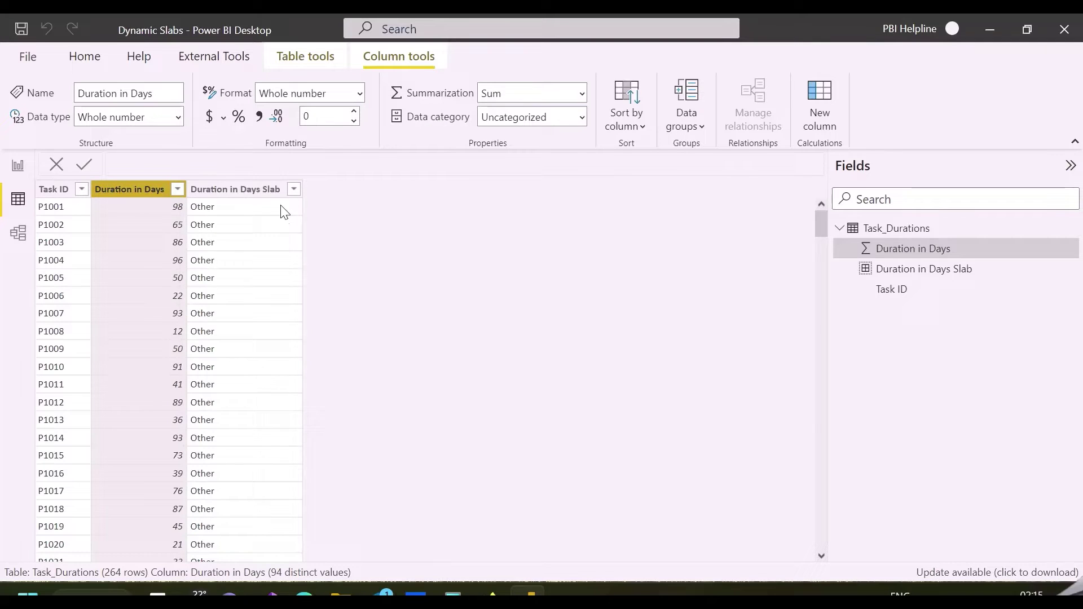
{"action": "left_click", "coordinate": [294, 188]}
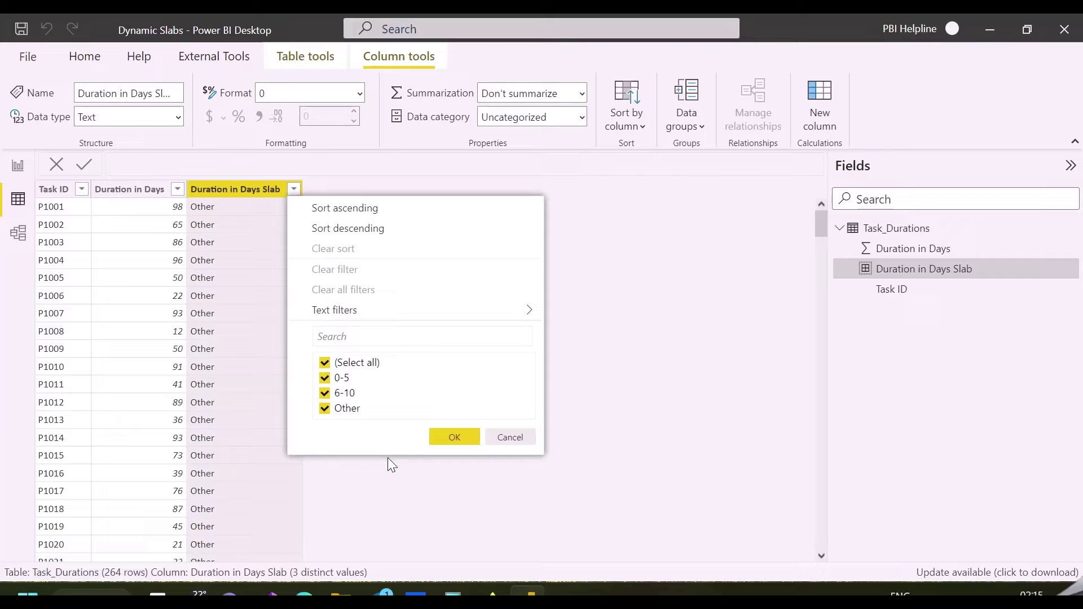
{"action": "left_click", "coordinate": [19, 165]}
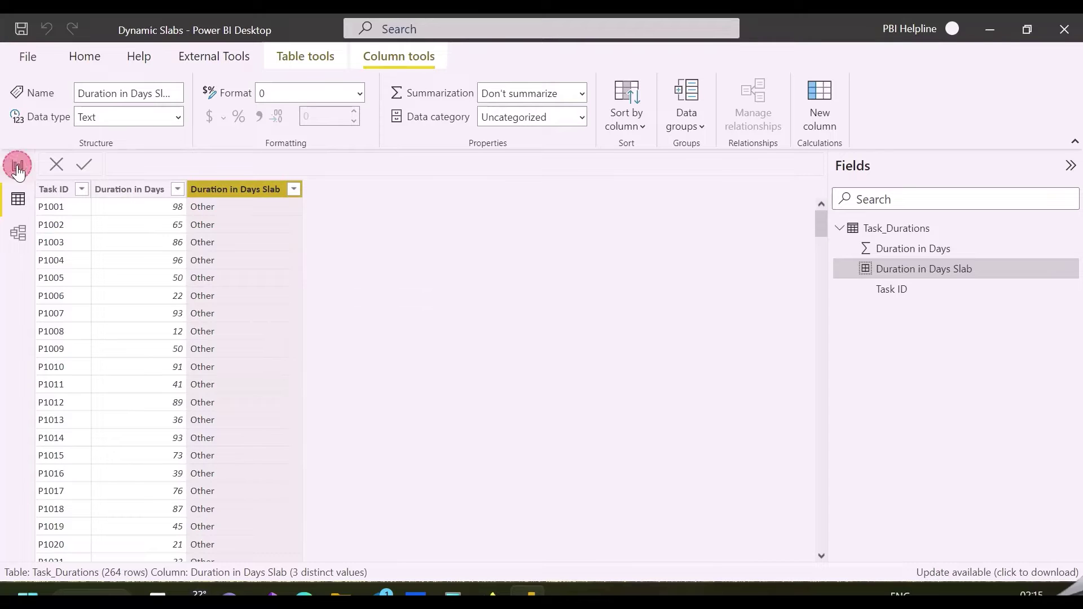
{"action": "left_click", "coordinate": [18, 165]}
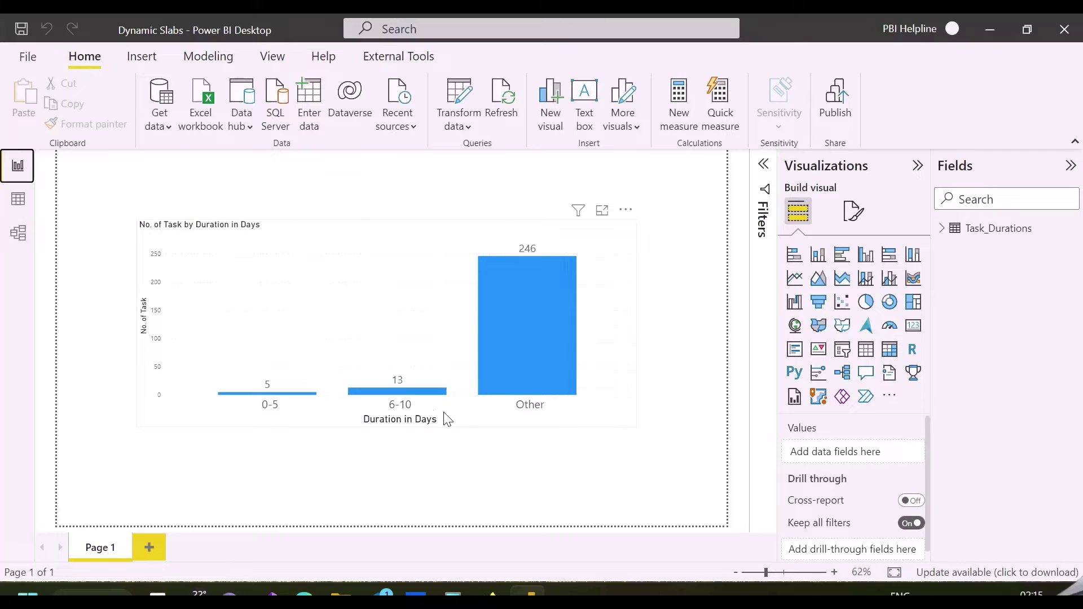
Step: Start a list-type group on Duration in Days and group values 1 to 5 into the first slab
{"action": "left_click", "coordinate": [18, 199]}
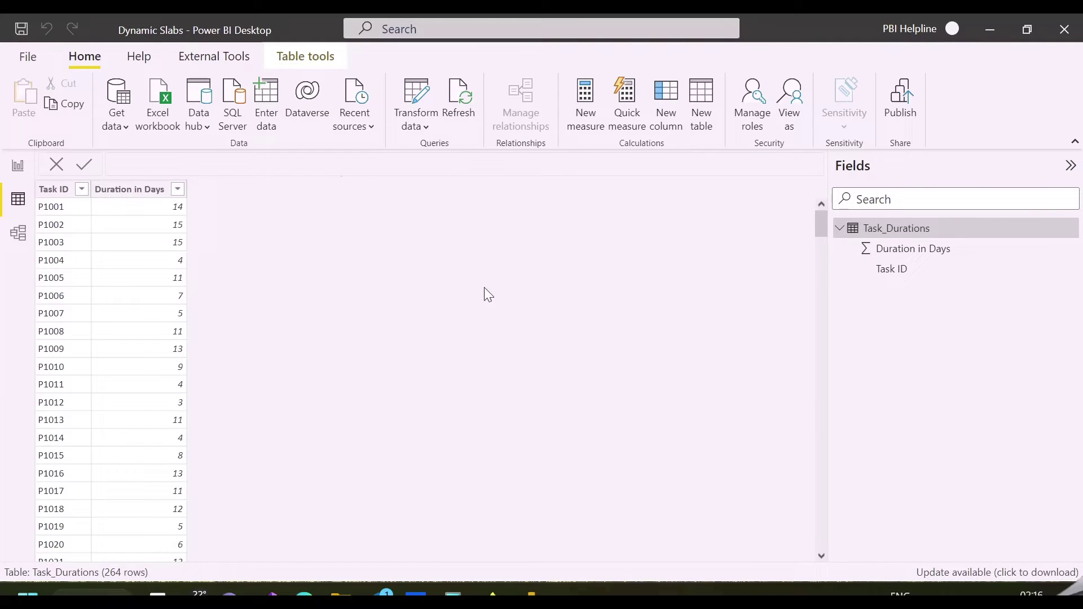
{"action": "left_click", "coordinate": [134, 191]}
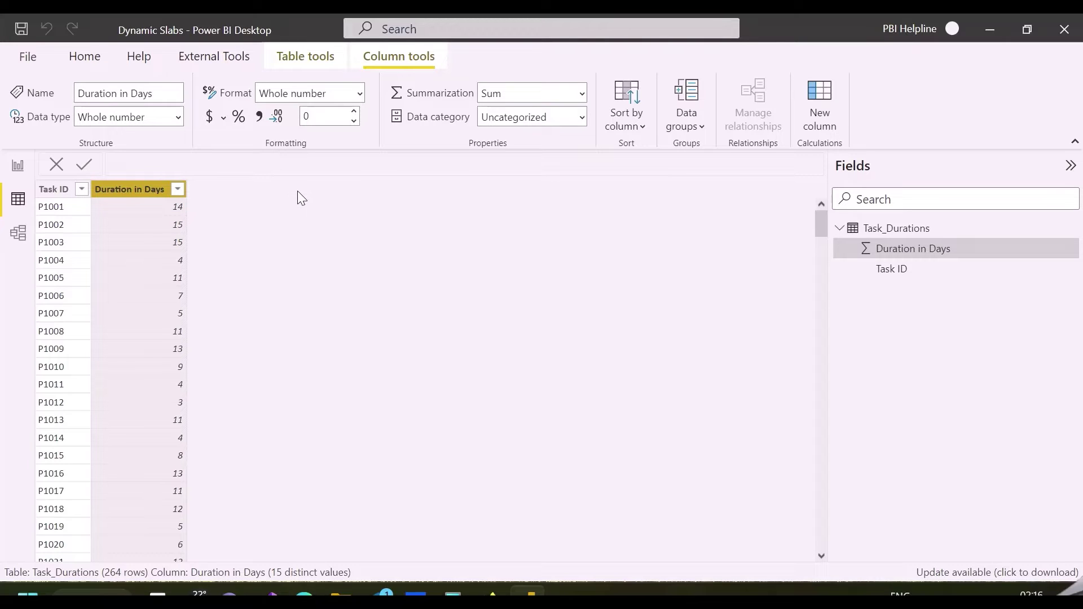
{"action": "left_click", "coordinate": [1071, 248]}
{"action": "left_click", "coordinate": [952, 465]}
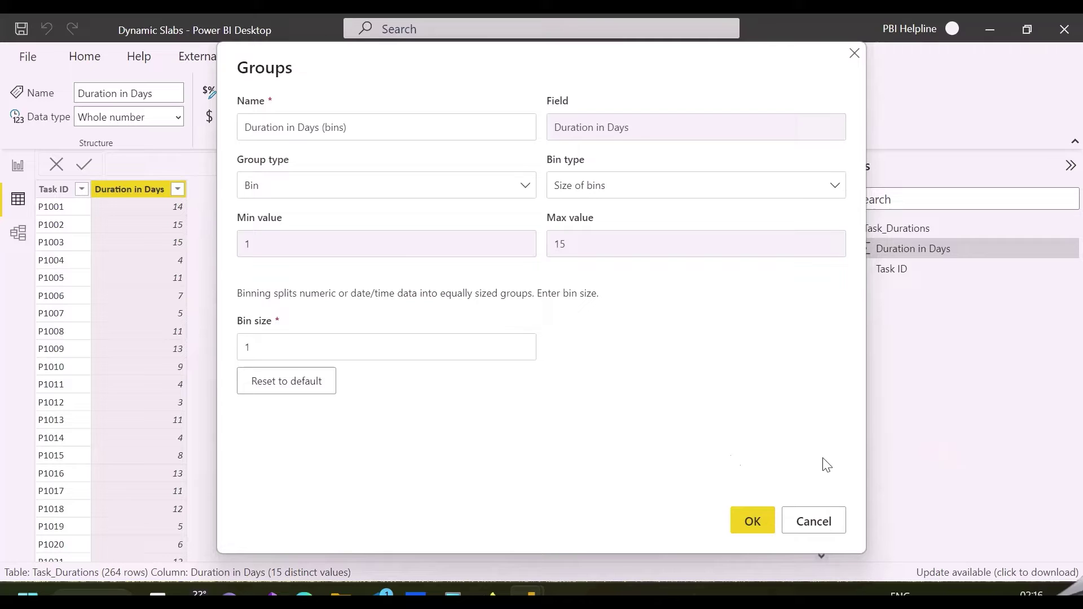
{"action": "left_click", "coordinate": [495, 186]}
{"action": "left_click", "coordinate": [415, 208]}
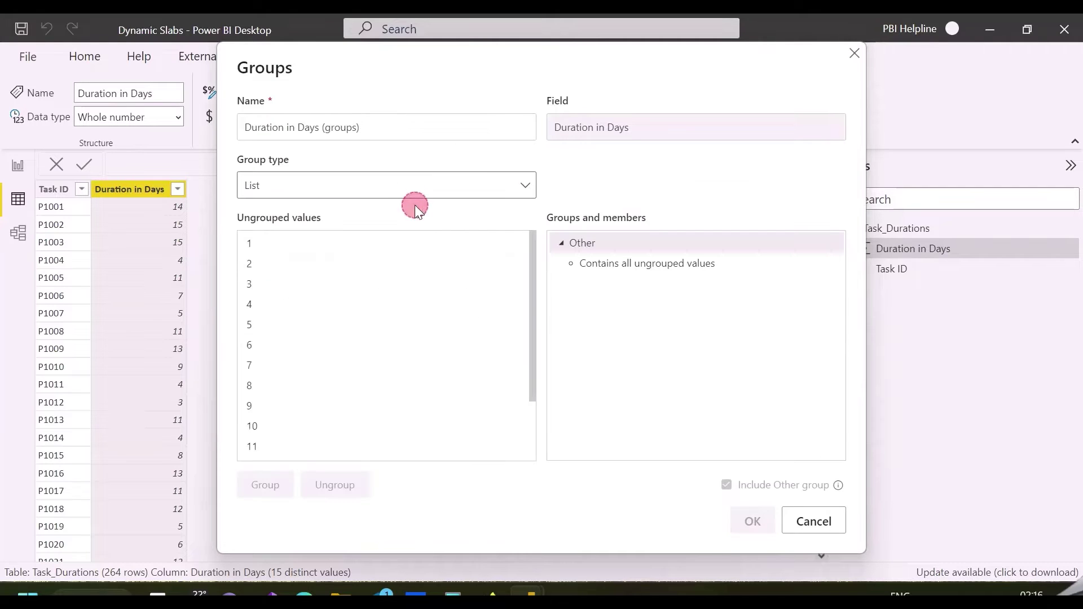
{"action": "left_click", "coordinate": [324, 244]}
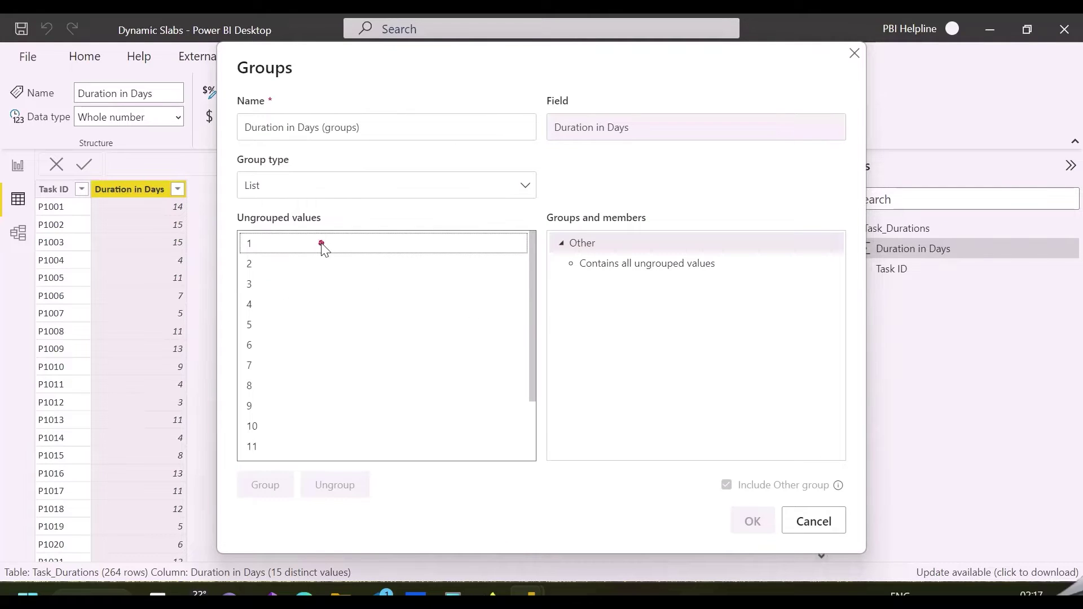
{"action": "left_click", "coordinate": [288, 334], "text": "shift"}
{"action": "left_click", "coordinate": [265, 485]}
{"action": "double_click", "coordinate": [681, 250]}
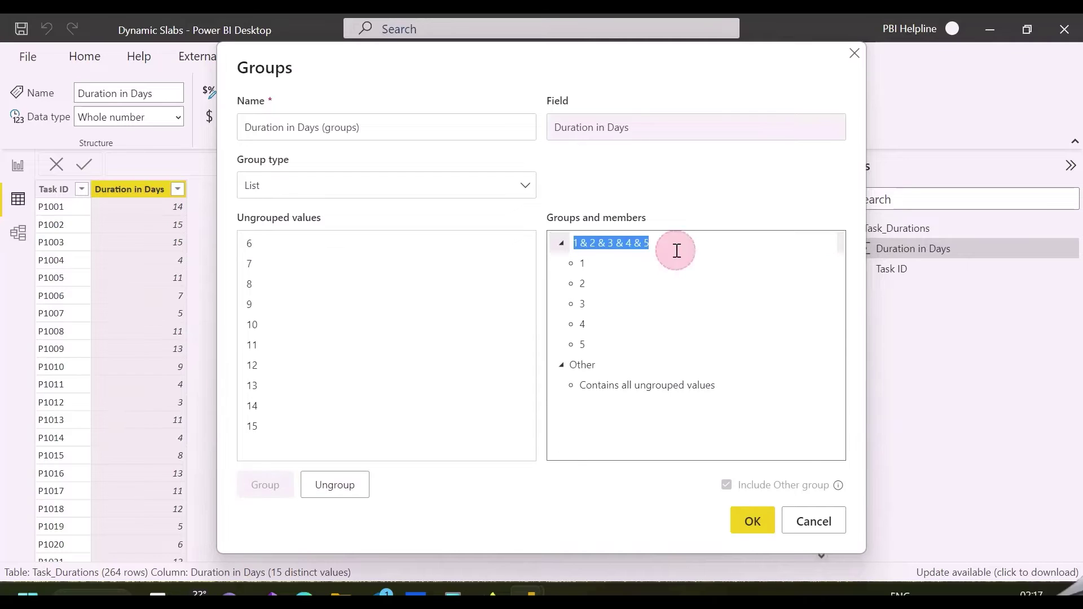
{"action": "type", "text": "0-5"}
Step: Group values 6 to 10 into a slab named '6-10' and create the Duration in Days (groups) column
{"action": "left_click", "coordinate": [304, 243]}
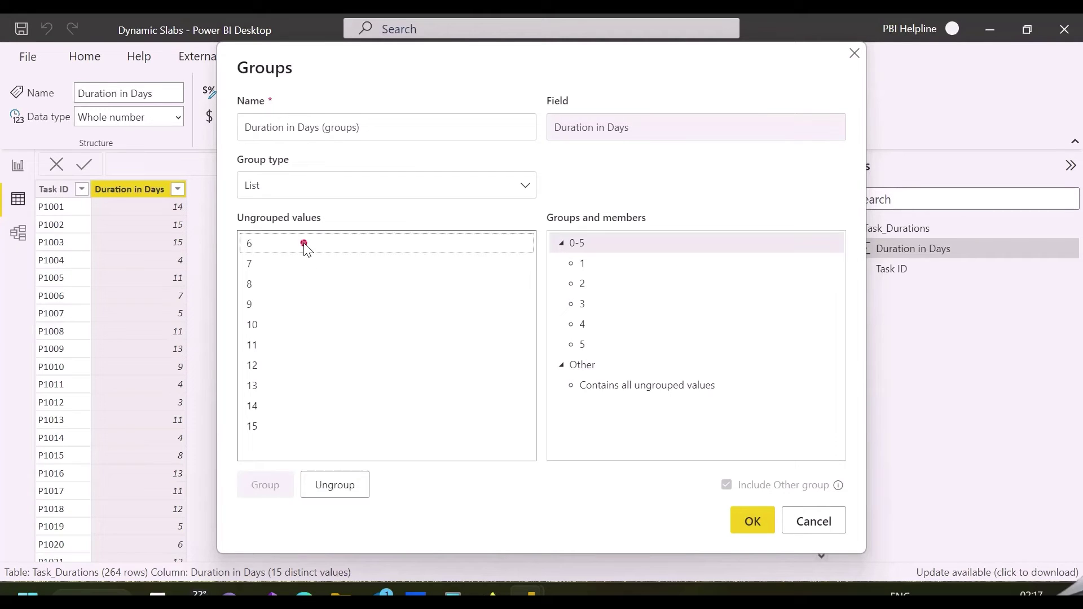
{"action": "left_click", "coordinate": [276, 325], "text": "shift"}
{"action": "left_click", "coordinate": [265, 485]}
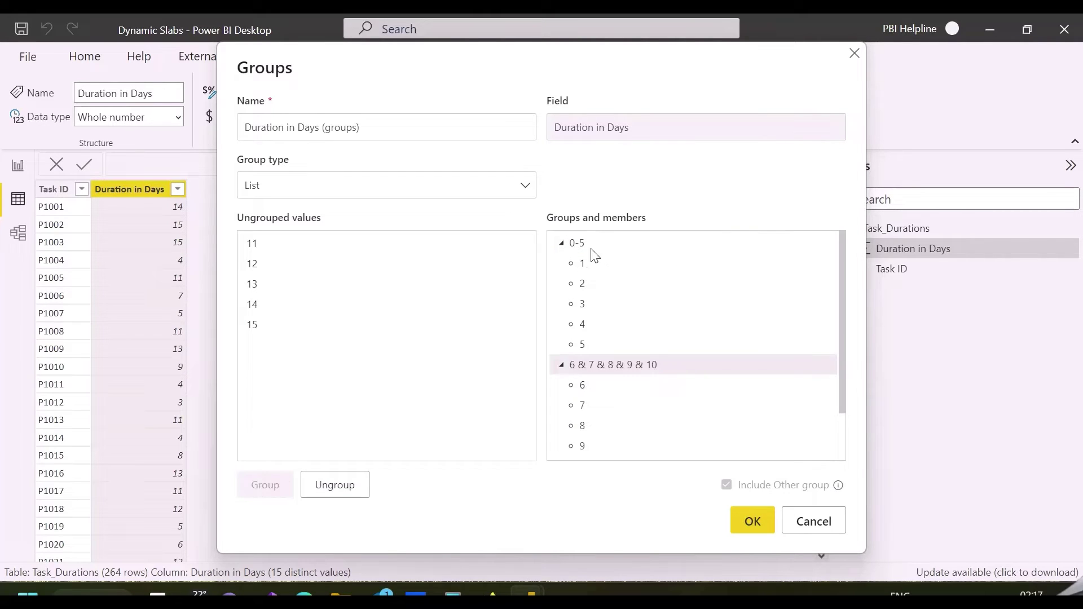
{"action": "double_click", "coordinate": [605, 367]}
{"action": "type", "text": "6-"}
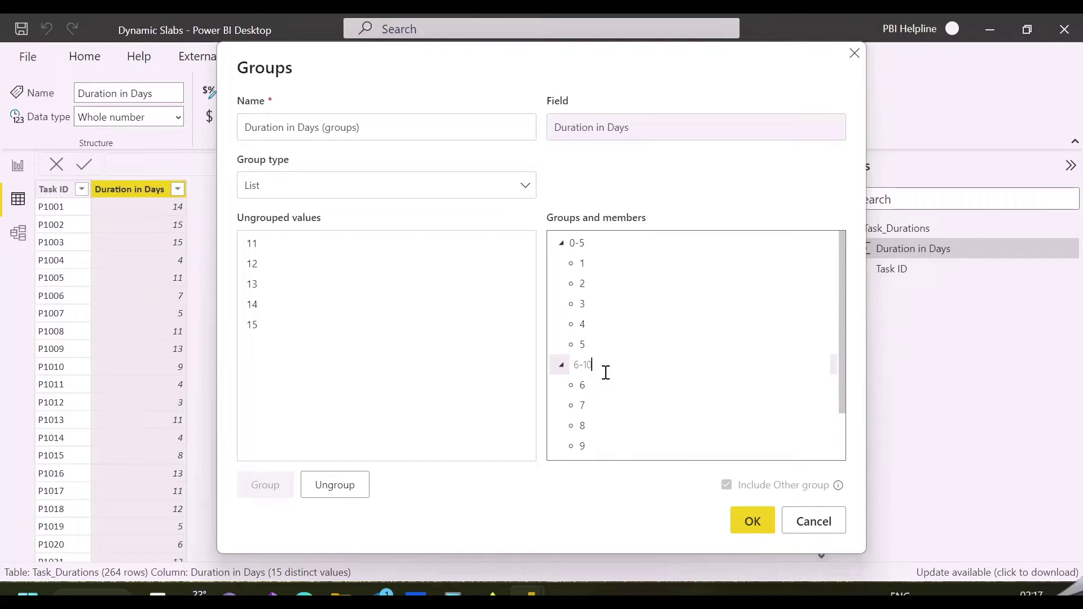
{"action": "type", "text": "10"}
{"action": "scroll", "coordinate": [695, 356], "scroll_direction": "down", "scroll_amount": 1}
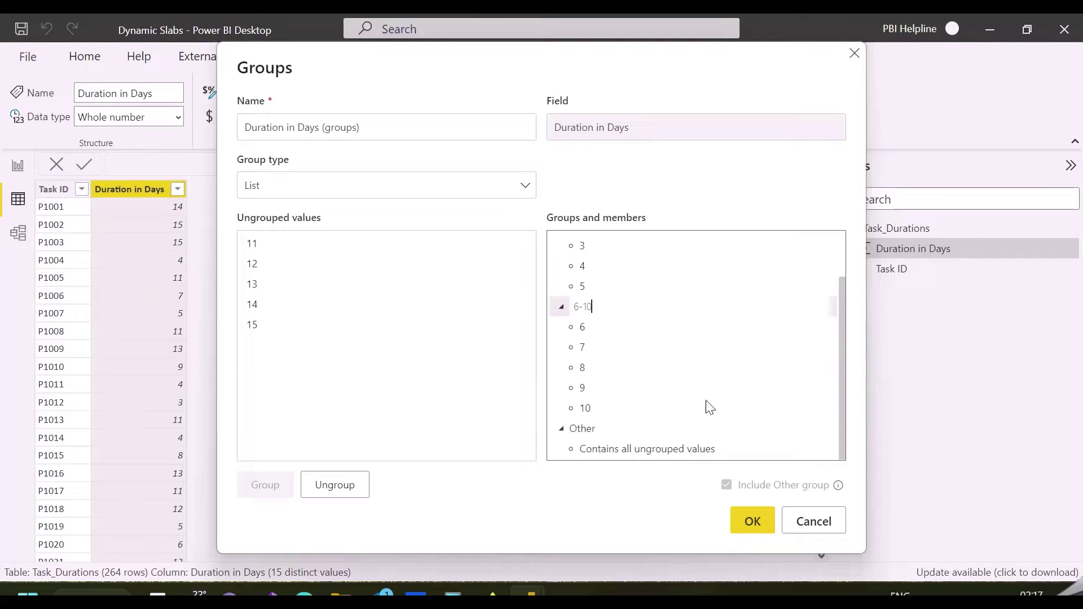
{"action": "left_click", "coordinate": [752, 519]}
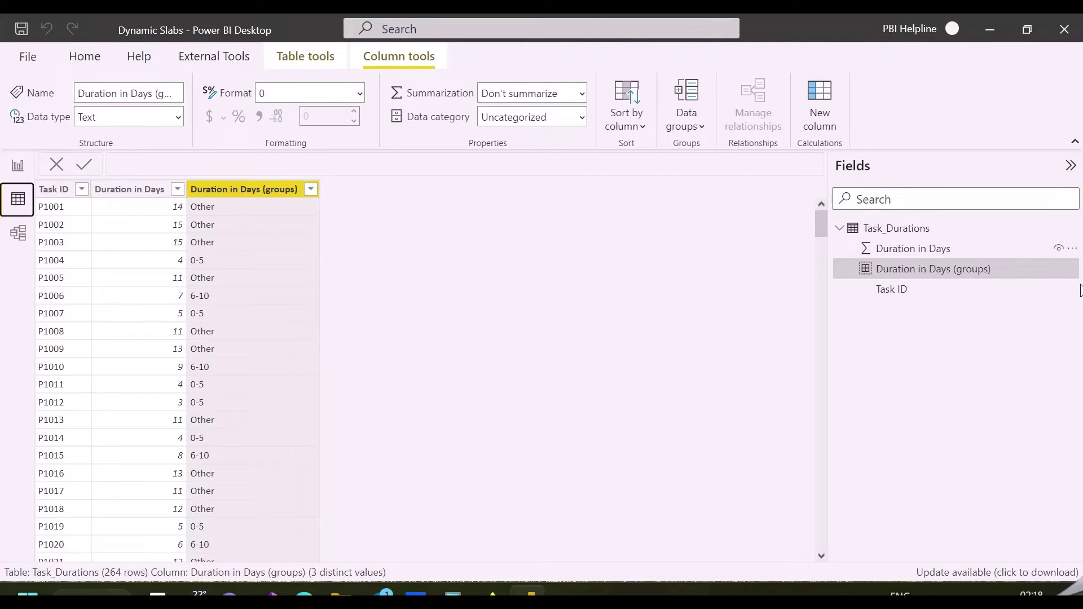
Step: Delete the Duration in Days (groups) column from the model
{"action": "left_click", "coordinate": [1058, 269]}
{"action": "left_click", "coordinate": [971, 382]}
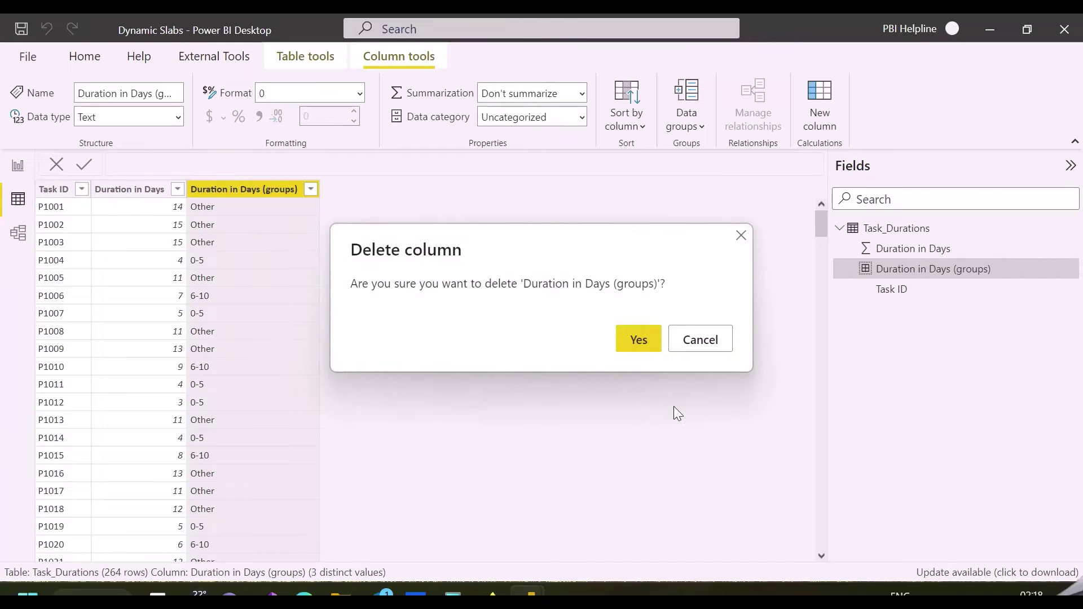
{"action": "left_click", "coordinate": [645, 341]}
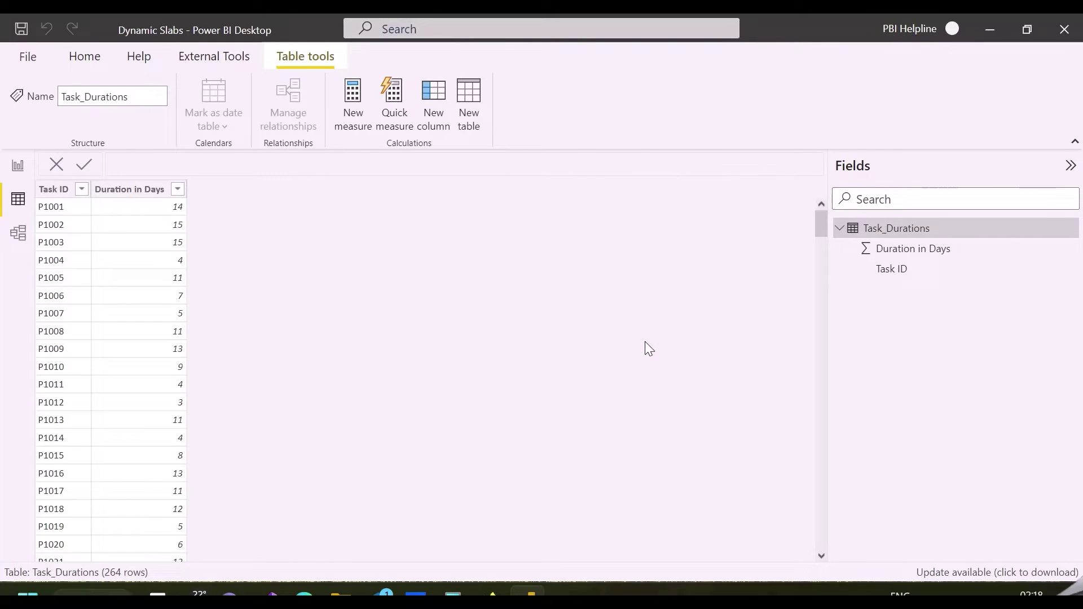
Step: Start a Duration Slab column with VAR _Average = ROUND(AVERAGE(Task_Durations[Duration in Days]),0)
{"action": "left_click", "coordinate": [135, 188]}
{"action": "left_click", "coordinate": [819, 105]}
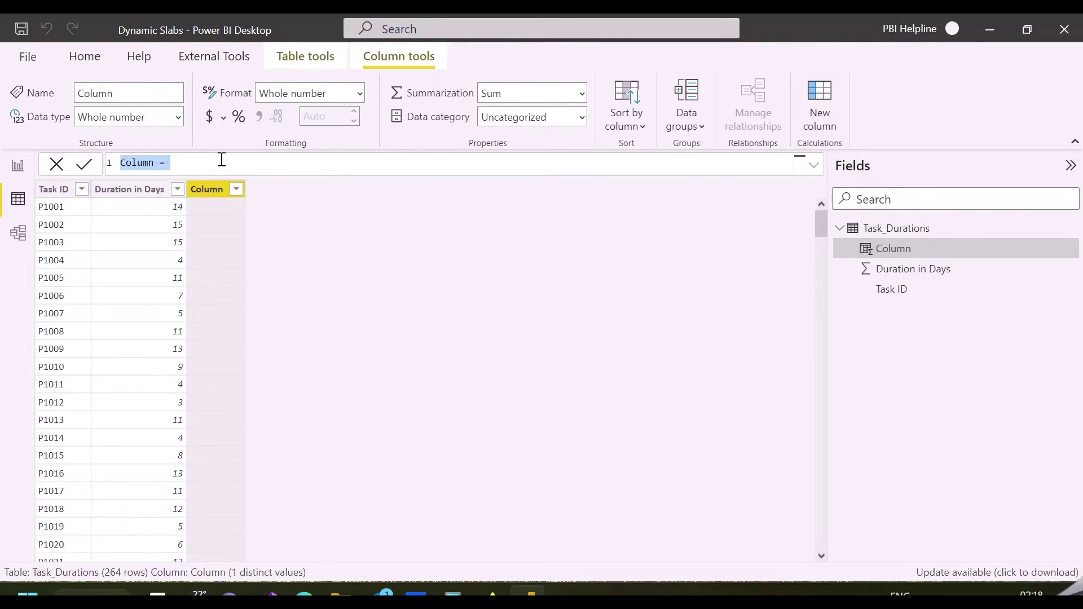
{"action": "type", "text": "Duration Slab ="}
{"action": "key", "text": "shift+Return"}
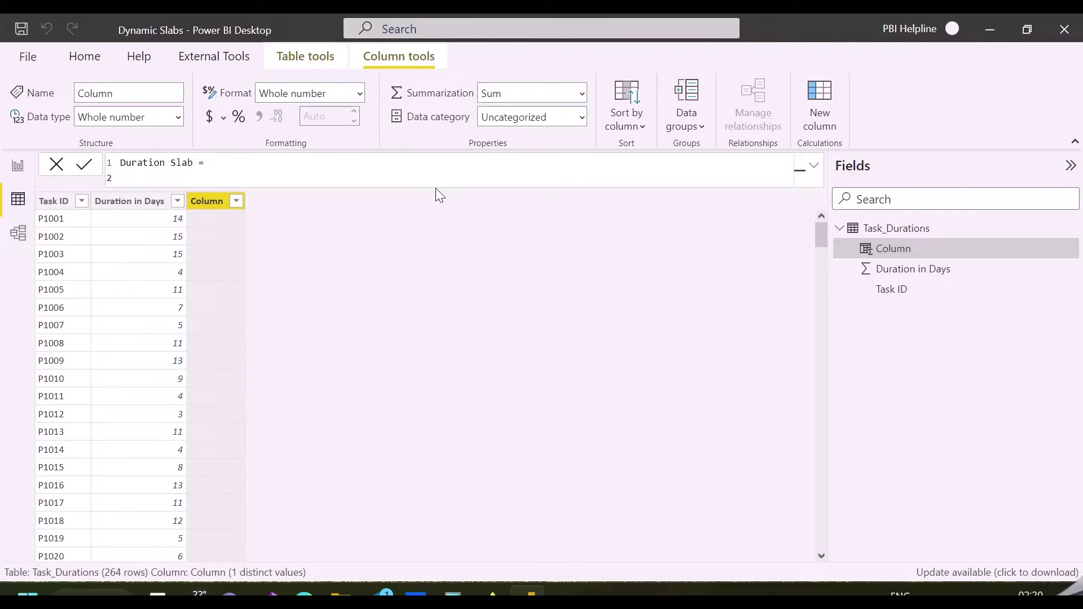
{"action": "type", "text": "VAR"}
{"action": "key", "text": "shift+Return"}
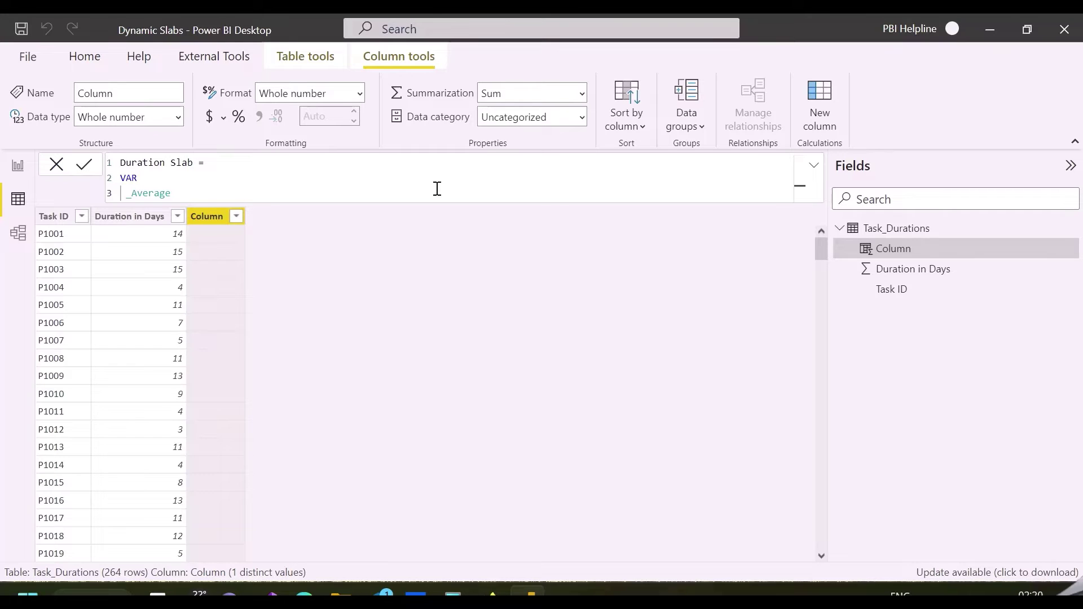
{"action": "type", "text": "_Average ="}
{"action": "key", "text": "shift+Return"}
{"action": "type", "text": "ROUND("}
{"action": "key", "text": "shift+Return"}
{"action": "type", "text": "AVER"}
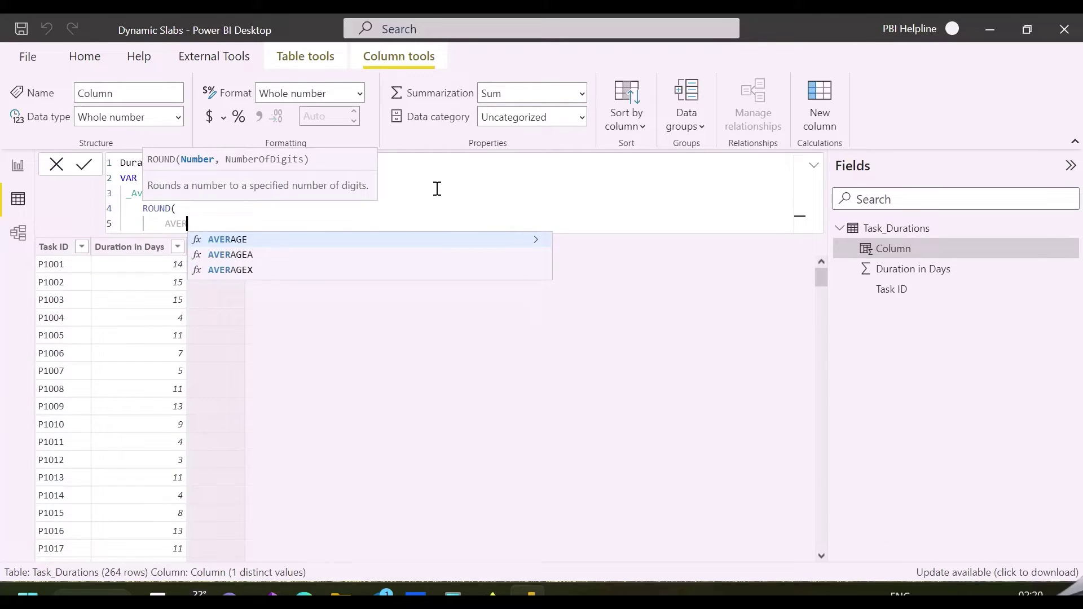
{"action": "type", "text": "AGE(Task_Durations[Duration in Days]),0"}
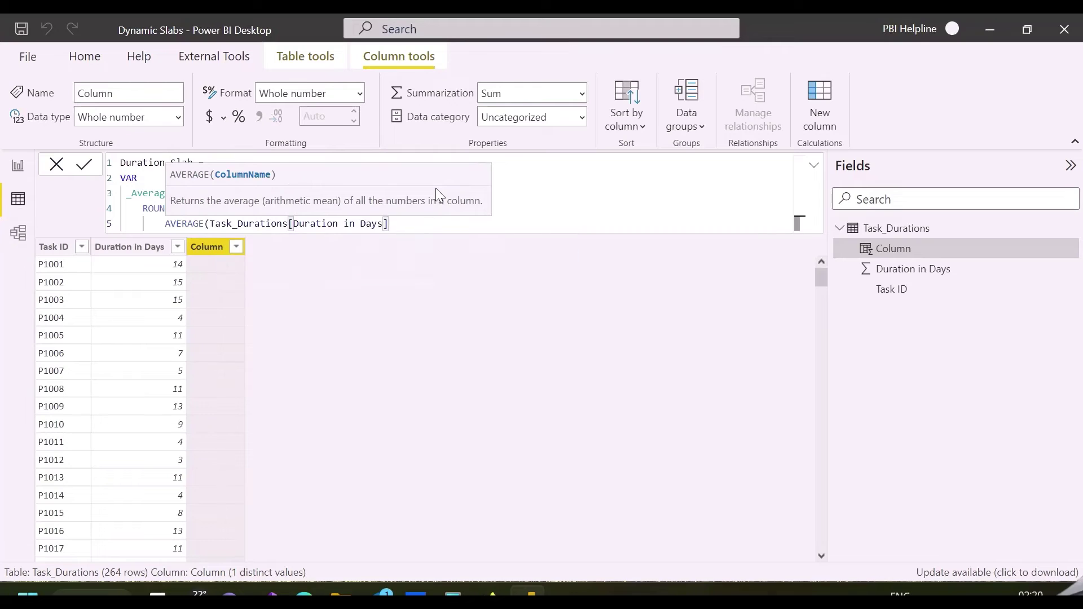
{"action": "type", "text": ")"}
{"action": "key", "text": "shift+Return"}
Step: Add the variable _AverageBy2 = ROUND(_Average/2,0) to the formula
{"action": "type", "text": "VAR"}
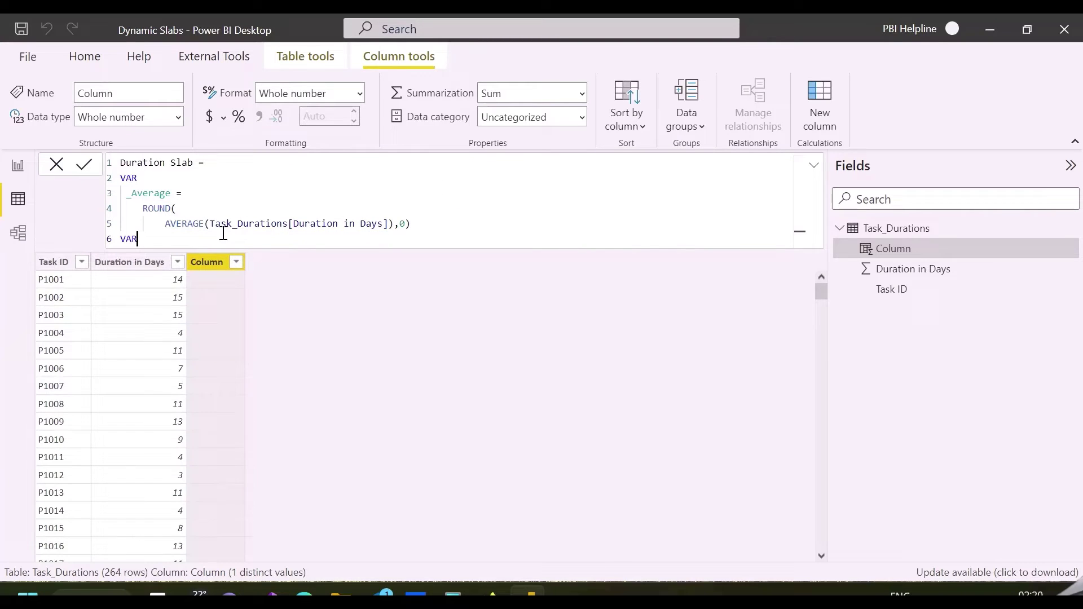
{"action": "key", "text": "shift+Return"}
{"action": "type", "text": "_AverageBy2"}
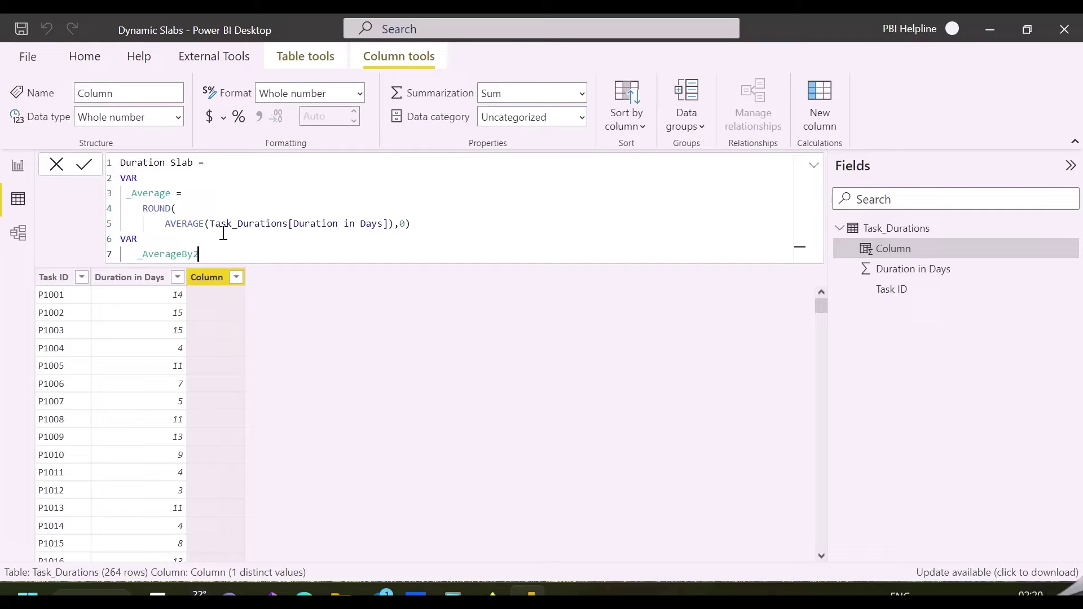
{"action": "type", "text": " ="}
{"action": "key", "text": "shift+Return"}
{"action": "type", "text": "ROUND("}
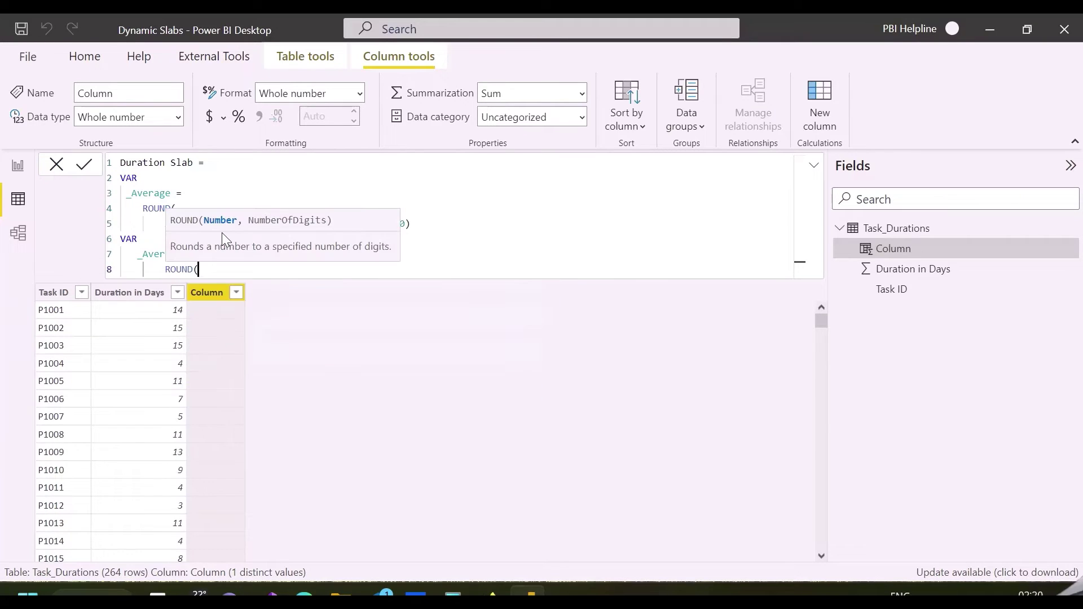
{"action": "key", "text": "shift+Return"}
{"action": "type", "text": "_Average"}
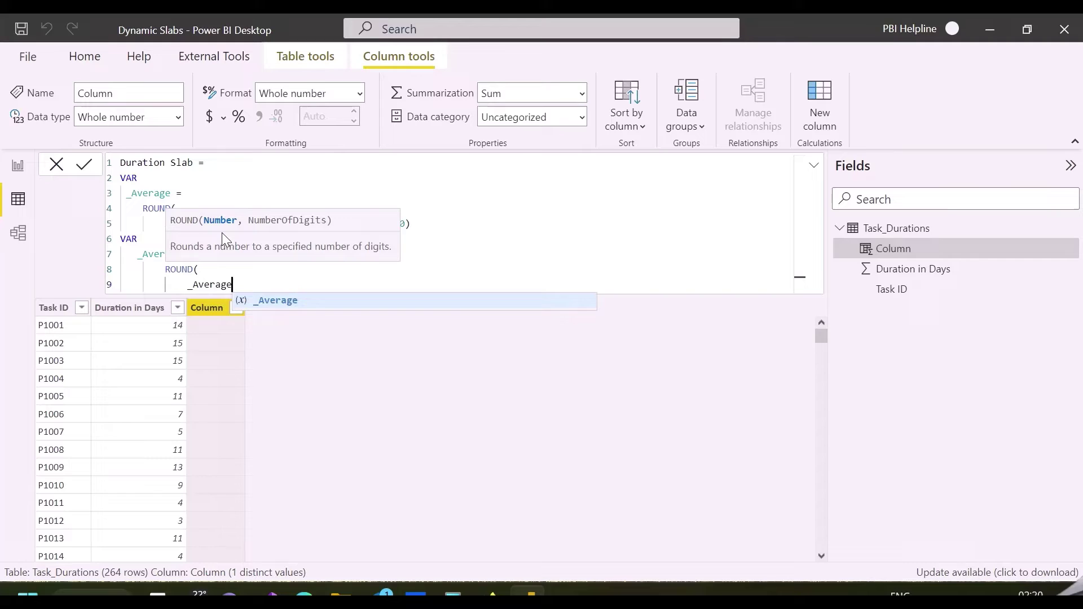
{"action": "type", "text": "/2,0 )"}
Step: Return IF Duration in Days <= _AverageBy2, labelled "0- " & _AverageBy2
{"action": "key", "text": "shift+Return"}
{"action": "type", "text": "RE"}
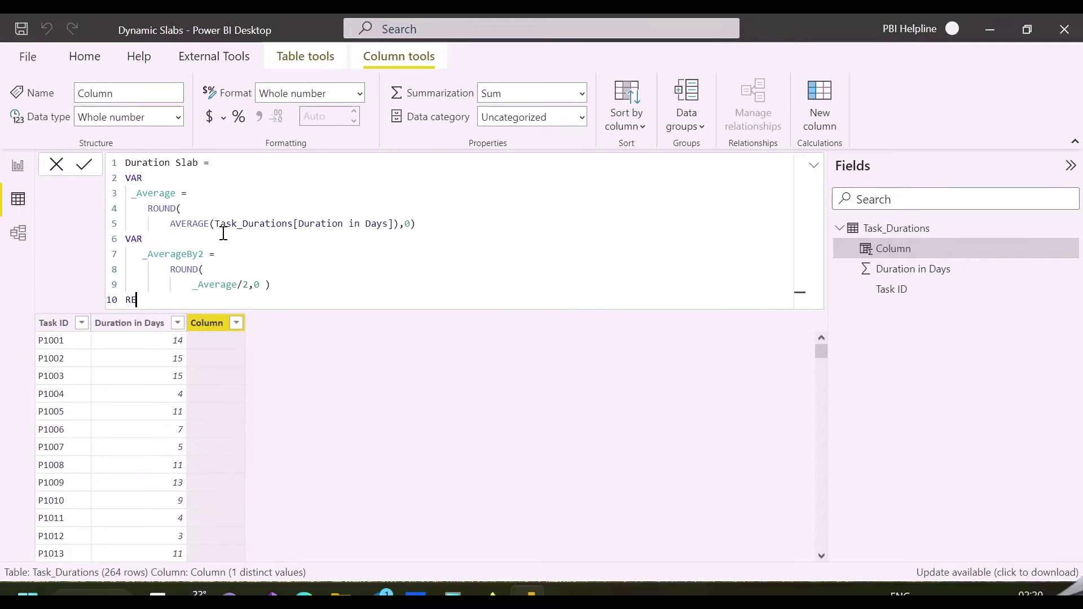
{"action": "type", "text": "TURN"}
{"action": "key", "text": "shift+Return"}
{"action": "key", "text": "Tab"}
{"action": "type", "text": "IF("}
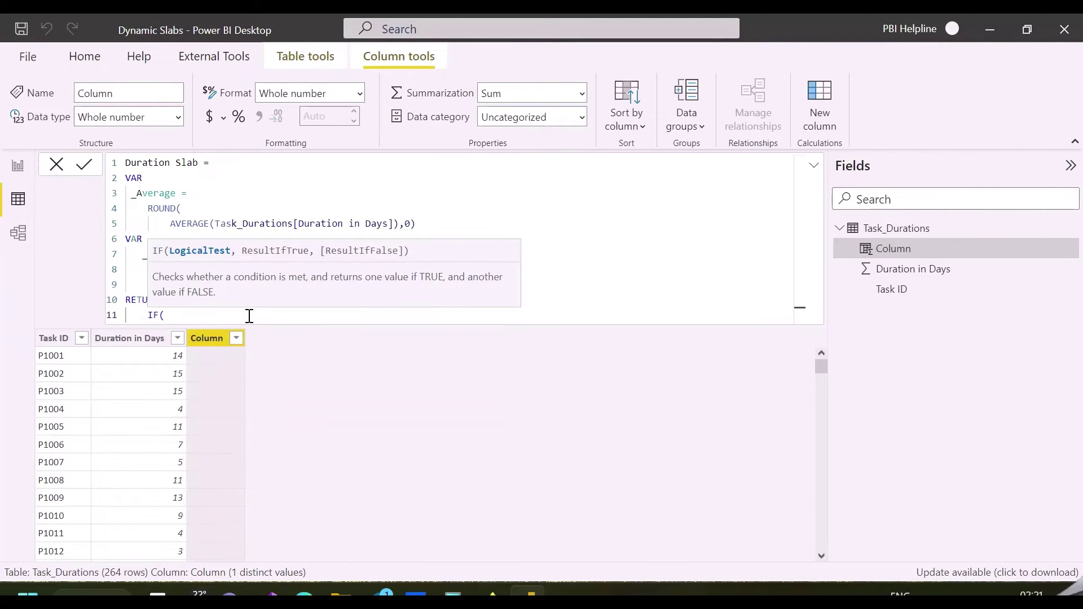
{"action": "key", "text": "shift+Return"}
{"action": "key", "text": "Tab"}
{"action": "type", "text": "durat"}
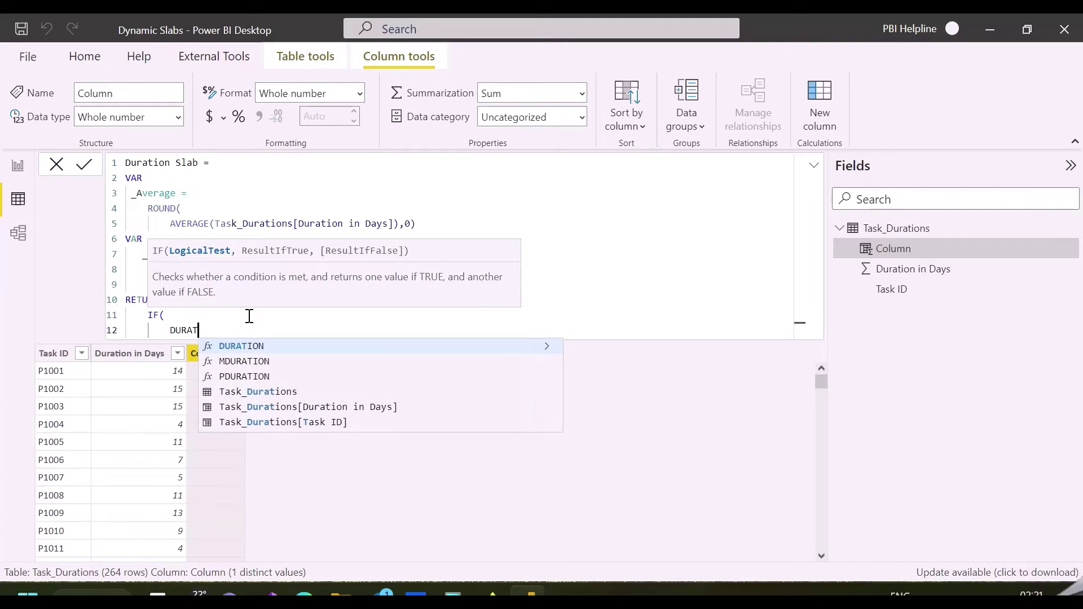
{"action": "key", "text": "Down"}
{"action": "key", "text": "Down"}
{"action": "key", "text": "Down"}
{"action": "key", "text": "Down"}
{"action": "key", "text": "Tab"}
{"action": "type", "text": "<= _aver"}
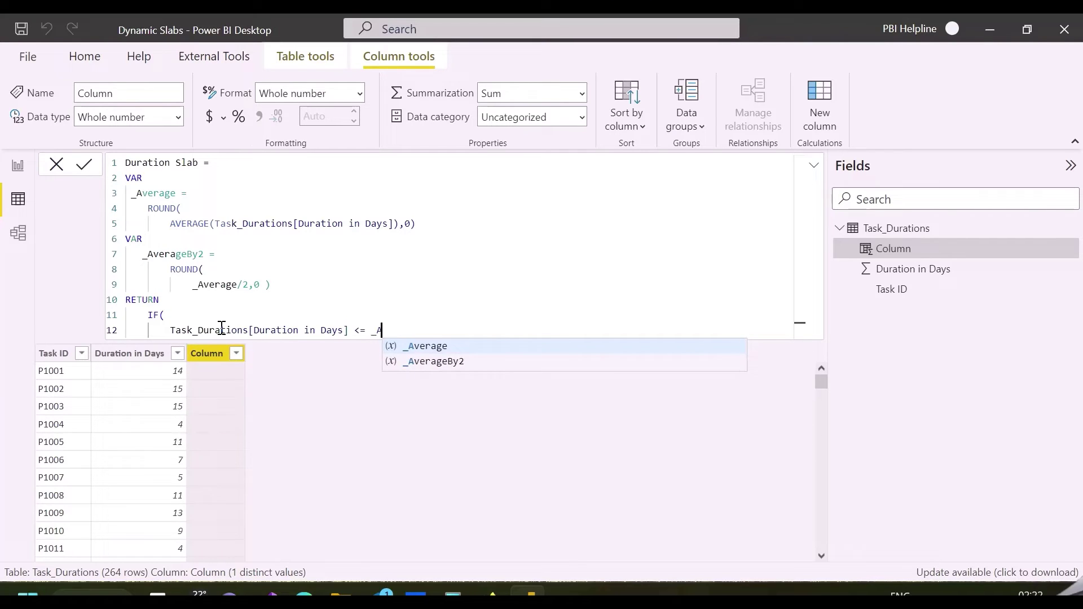
{"action": "key", "text": "Down"}
{"action": "key", "text": "Tab"}
{"action": "type", "text": ","}
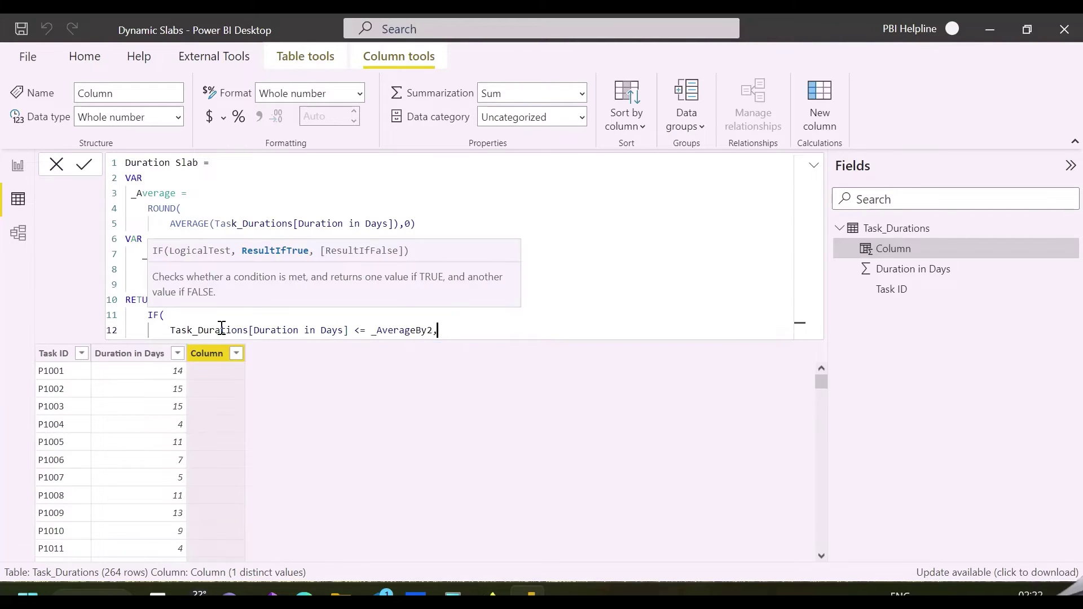
{"action": "key", "text": "shift+Return"}
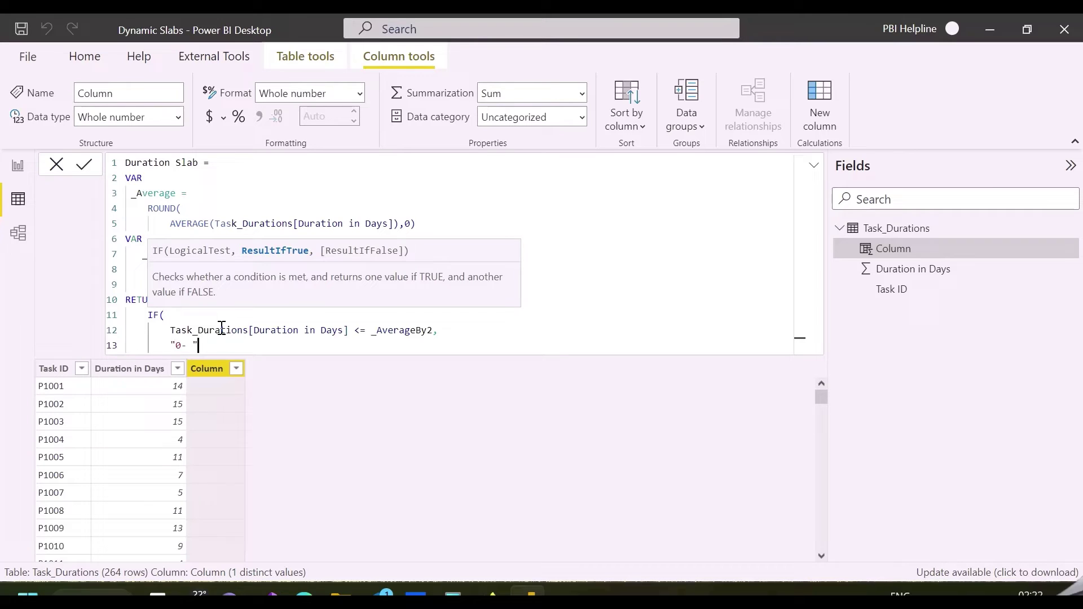
{"action": "type", "text": "\"0- \" & _aver"}
{"action": "key", "text": "Down"}
{"action": "key", "text": "Tab"}
{"action": "type", "text": ","}
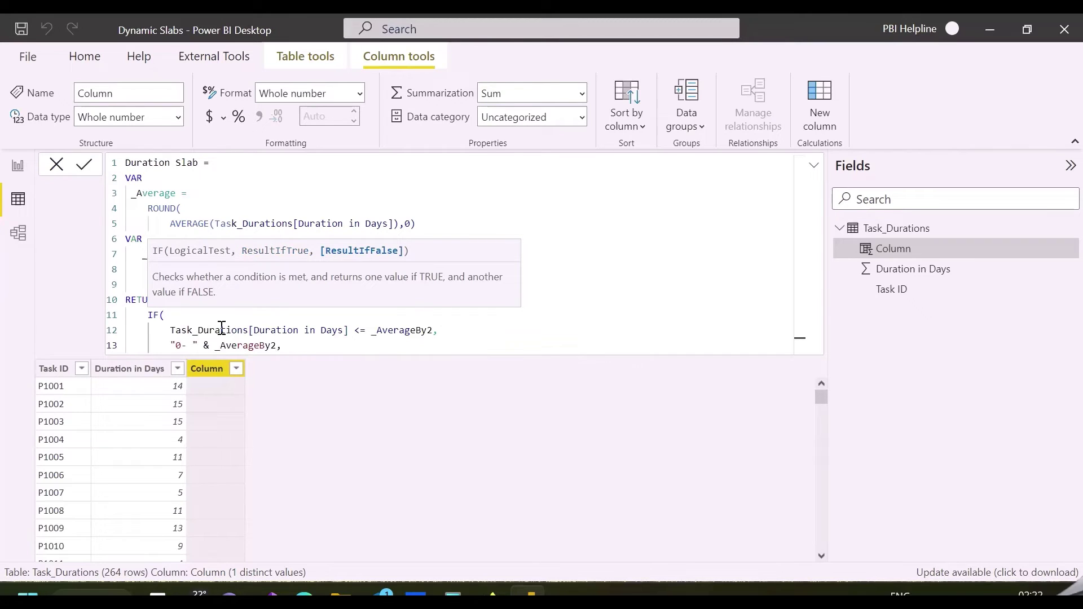
{"action": "key", "text": "shift+Return"}
Step: Nest an IF for durations above _AverageBy2 up to _Average, labelled _AverageBy2+1 & " -" & _Average
{"action": "type", "text": "IF("}
{"action": "key", "text": "shift+Return"}
{"action": "type", "text": "TASK"}
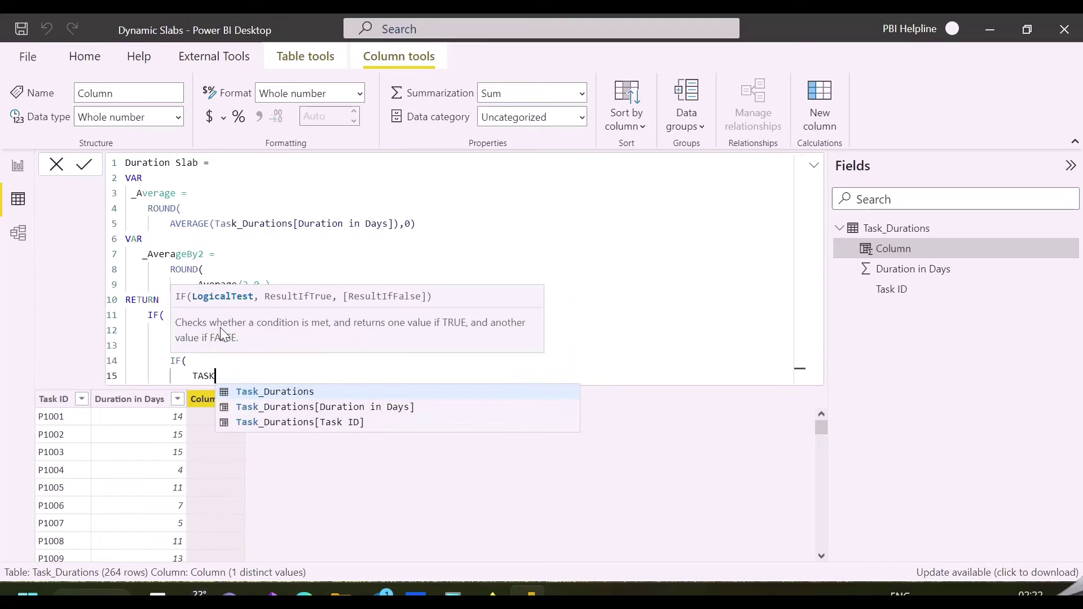
{"action": "key", "text": "Down"}
{"action": "key", "text": "Tab"}
{"action": "key", "text": "shift+Return"}
{"action": "key", "text": "Tab"}
{"action": "type", "text": "> _average"}
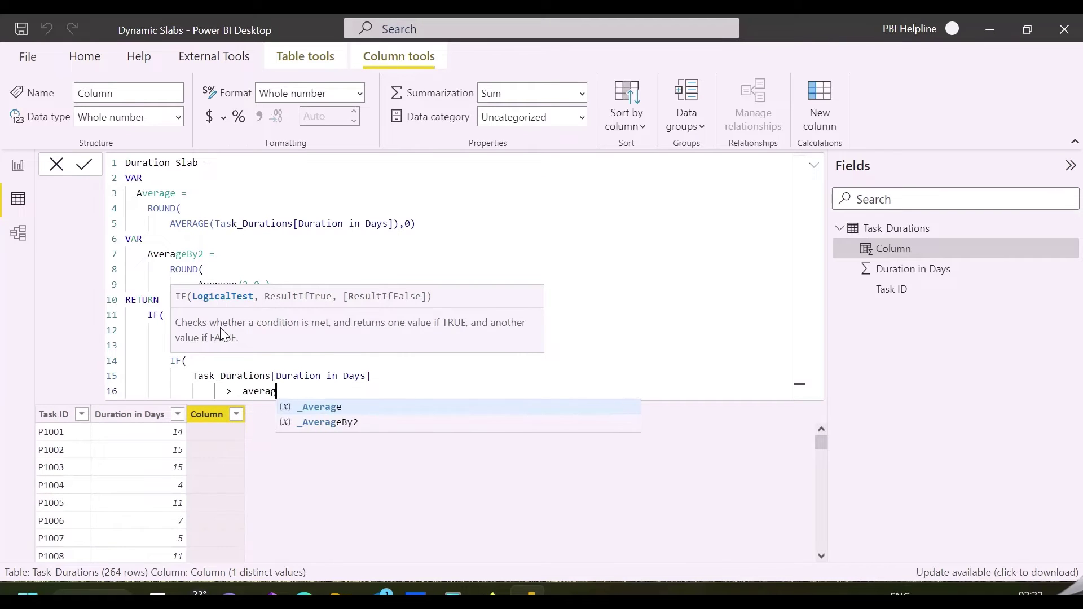
{"action": "key", "text": "Down"}
{"action": "key", "text": "Tab"}
{"action": "type", "text": "&& task"}
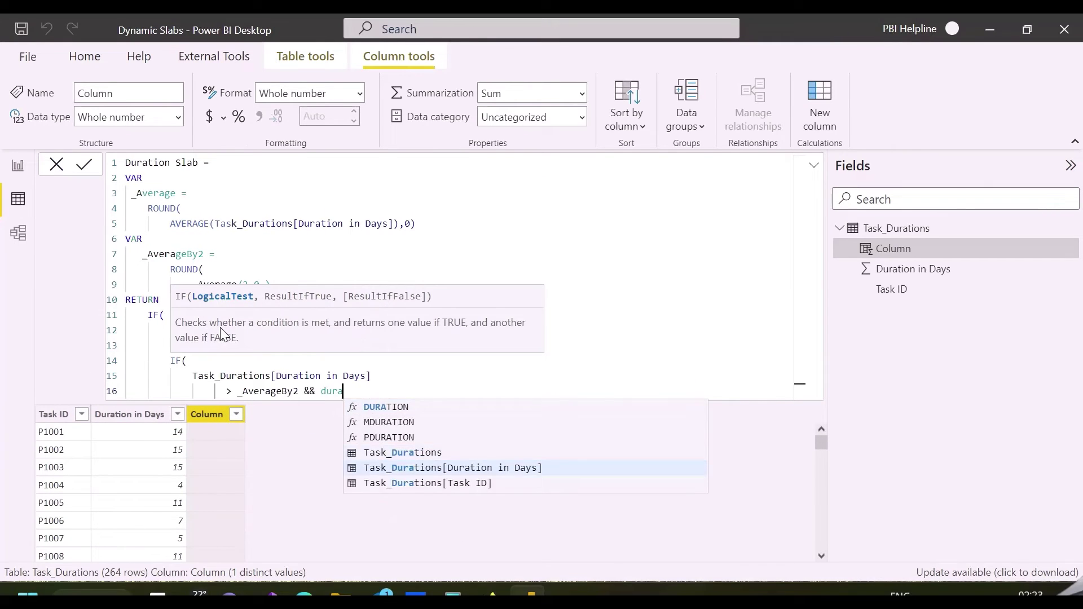
{"action": "key", "text": "Down"}
{"action": "key", "text": "Tab"}
{"action": "type", "text": "<= _averag"}
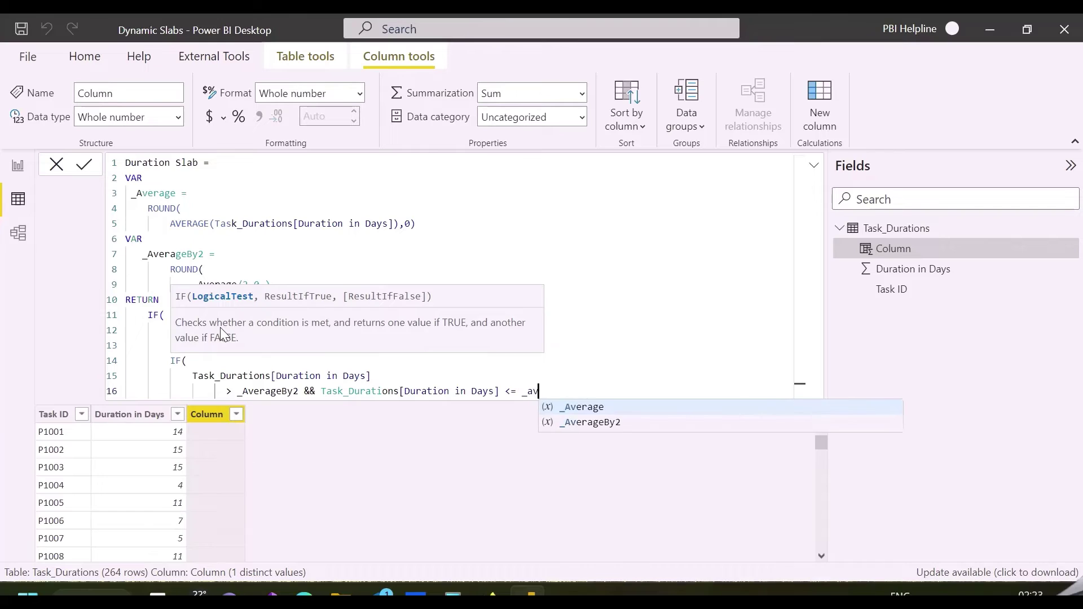
{"action": "key", "text": "Tab"}
{"action": "type", "text": ","}
{"action": "key", "text": "shift+Return"}
{"action": "type", "text": "_averageb"}
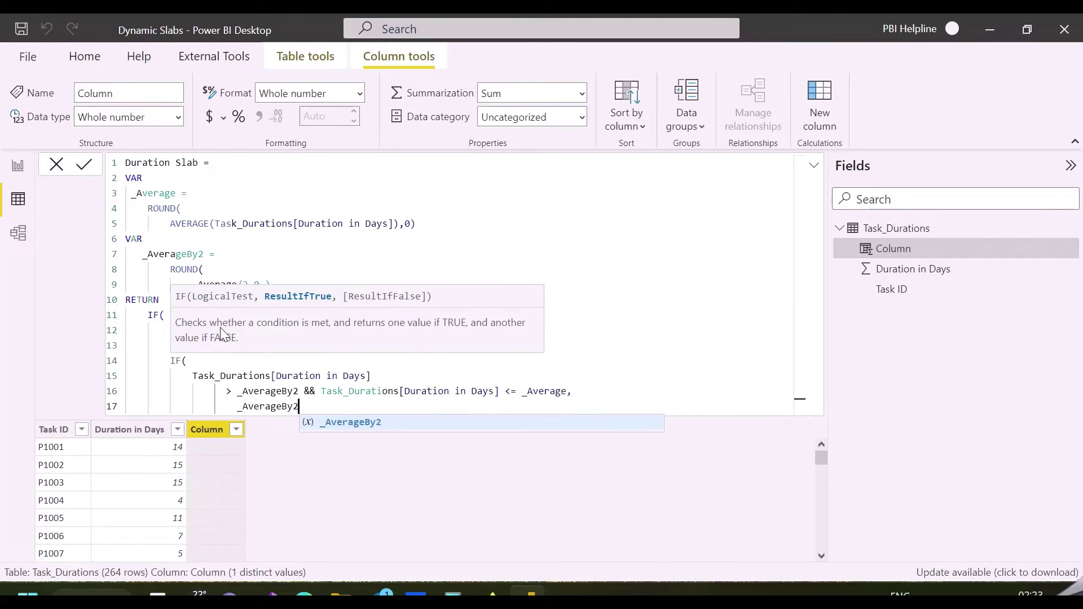
{"action": "key", "text": "Tab"}
{"action": "type", "text": "+1 & \" "}
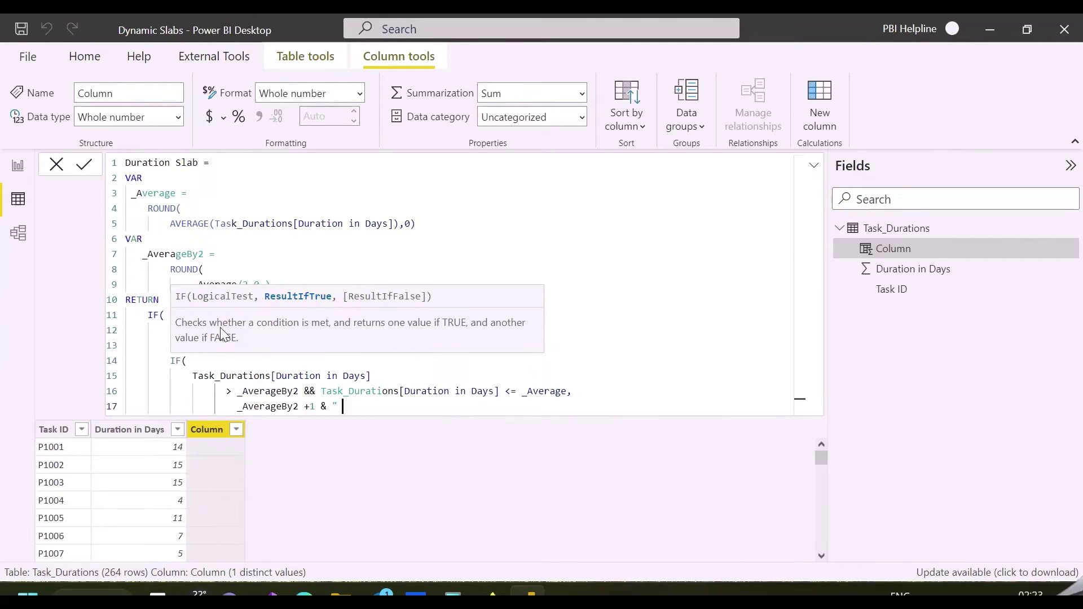
{"action": "type", "text": "-\" & _Average"}
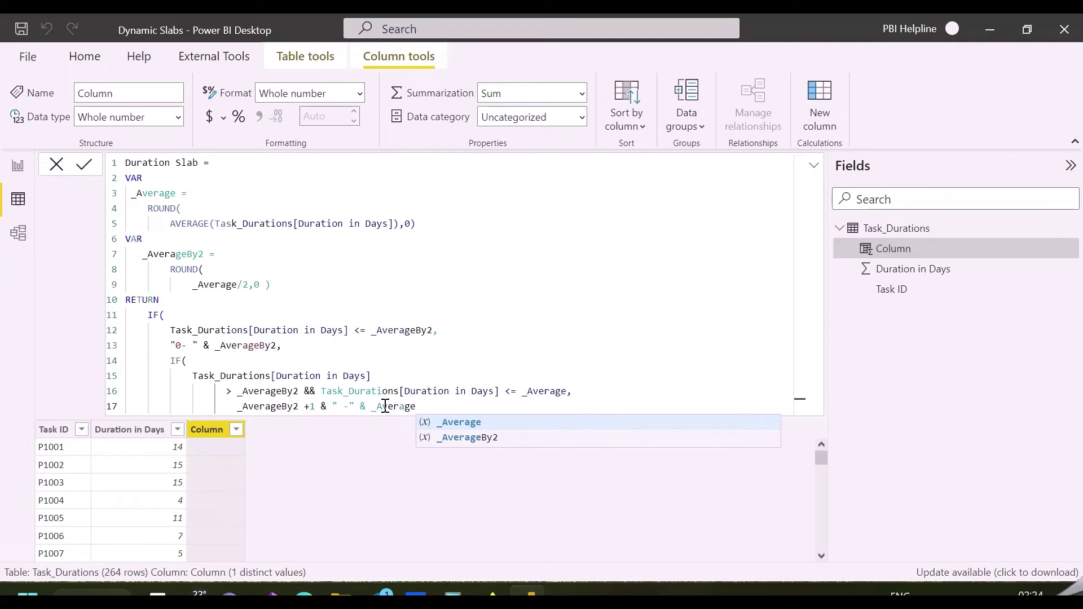
{"action": "type", "text": ","}
Step: Label the last slab _Average+1 & "-" & MAX(Duration in Days), close both IFs and commit
{"action": "key", "text": "shift+Return"}
{"action": "type", "text": "_Average+"}
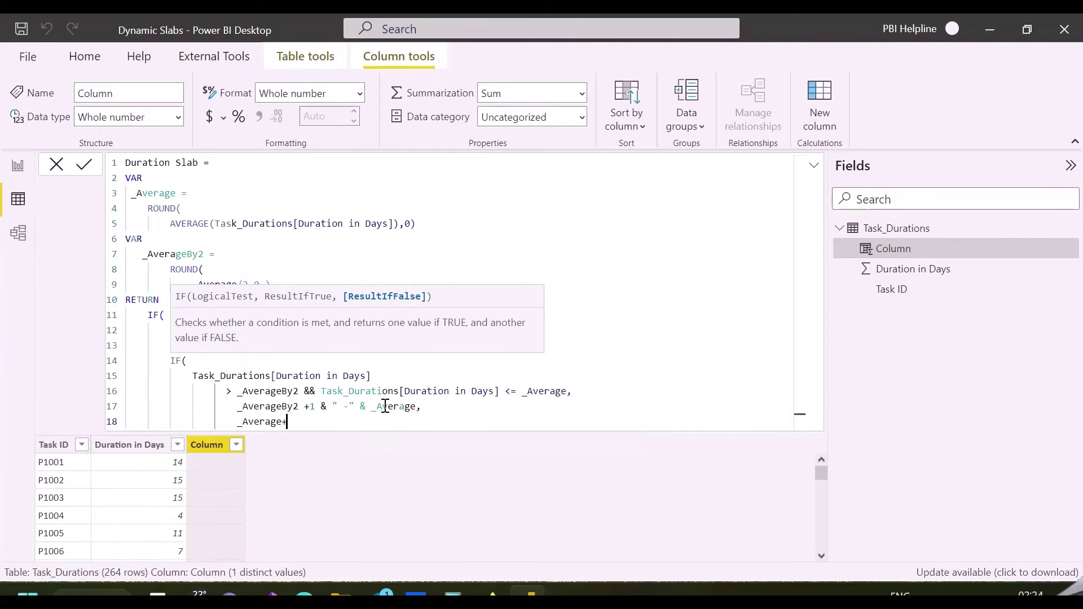
{"action": "type", "text": "1 & \"-\" & MAX(durat"}
{"action": "key", "text": "Down"}
{"action": "key", "text": "Down"}
{"action": "key", "text": "Down"}
{"action": "key", "text": "Down"}
{"action": "key", "text": "Tab"}
{"action": "type", "text": ")"}
{"action": "key", "text": "shift+Return"}
{"action": "type", "text": ")"}
{"action": "key", "text": "shift+Return"}
{"action": "type", "text": ")"}
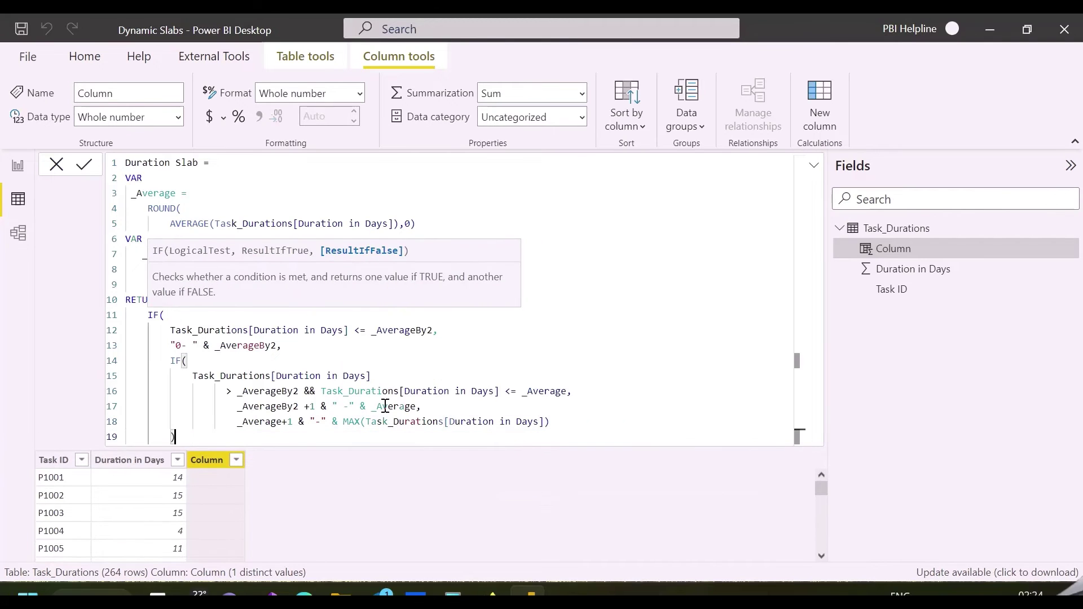
{"action": "key", "text": "Return"}
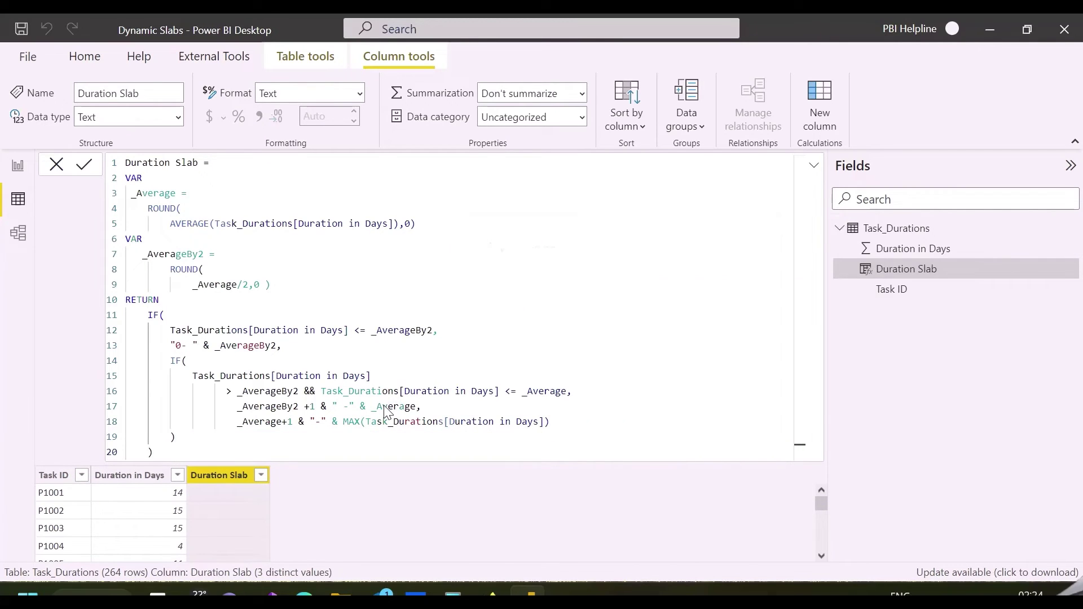
Step: Chart the count of Task ID per Duration Slab in the report's column chart
{"action": "left_click", "coordinate": [812, 168]}
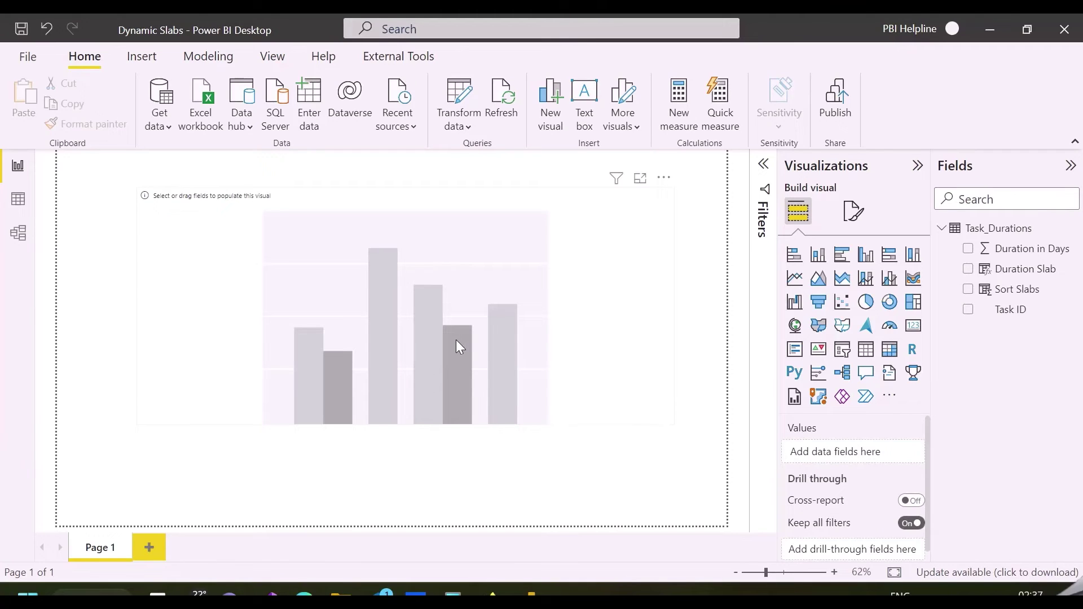
{"action": "left_click", "coordinate": [603, 367]}
{"action": "left_click_drag", "start_coordinate": [1037, 274], "coordinate": [851, 451]}
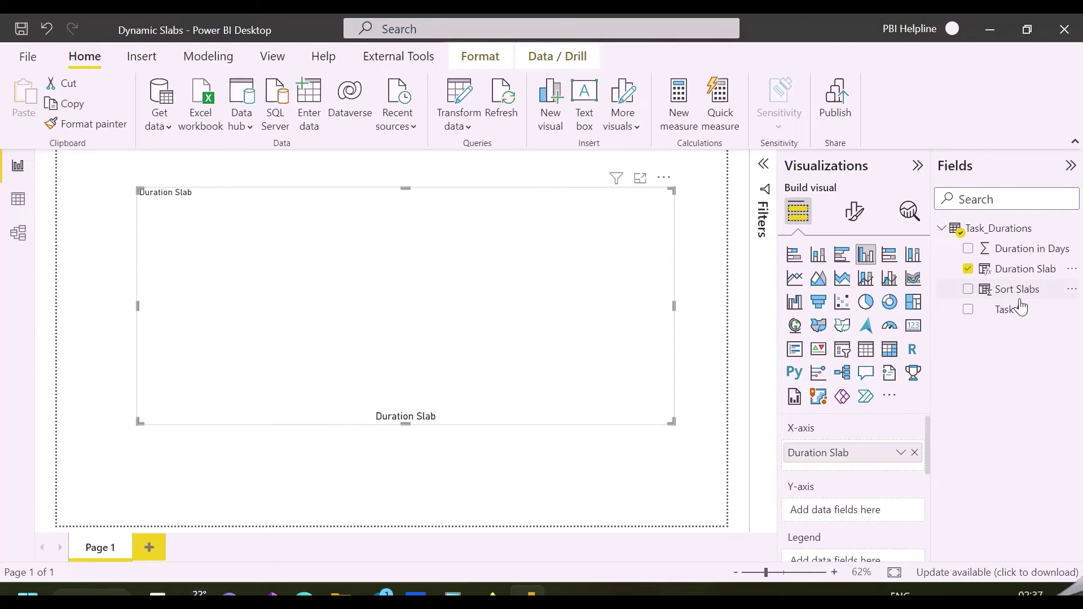
{"action": "left_click_drag", "start_coordinate": [1020, 309], "coordinate": [846, 511]}
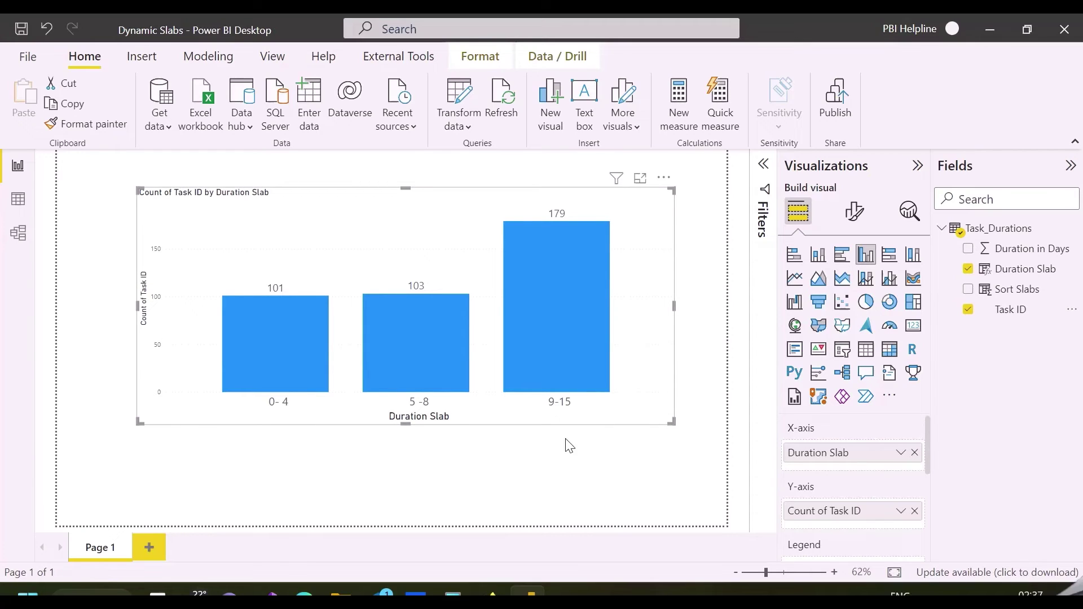
{"action": "key", "text": "alt+Tab"}
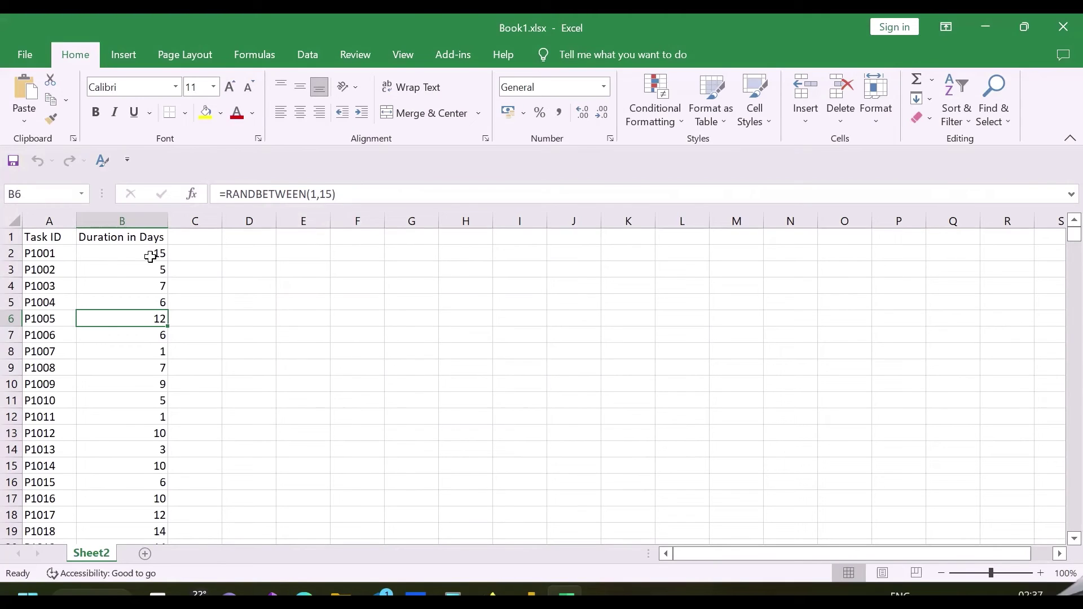
Step: Raise B2's upper bound from 15 to 100 and fill =RANDBETWEEN(1,100) down column B
{"action": "left_click", "coordinate": [121, 254]}
{"action": "left_click", "coordinate": [334, 195]}
{"action": "key", "text": "BackSpace"}
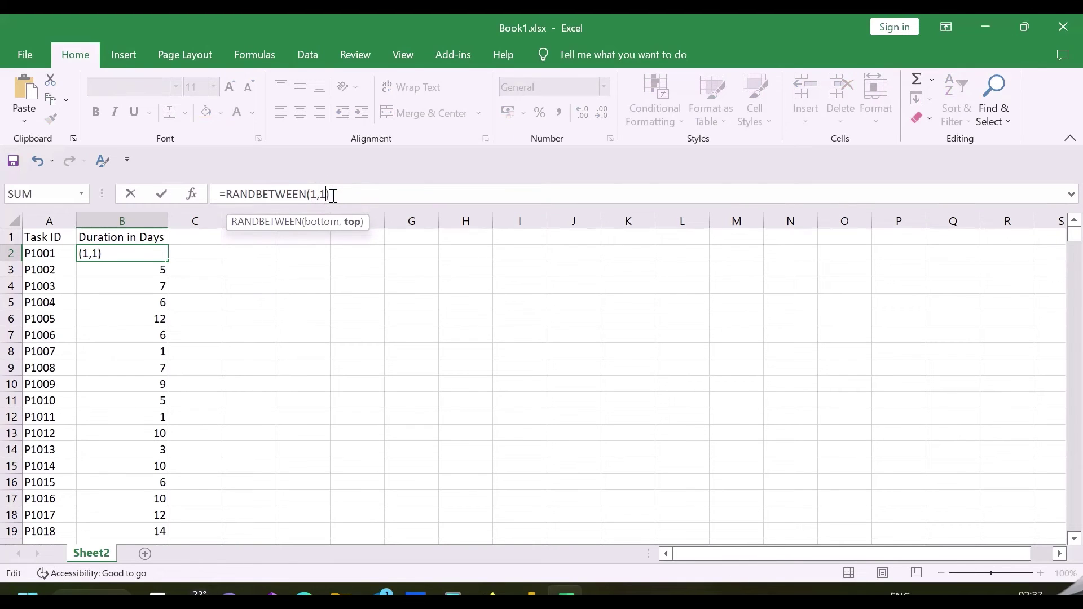
{"action": "type", "text": "00"}
{"action": "key", "text": "Return"}
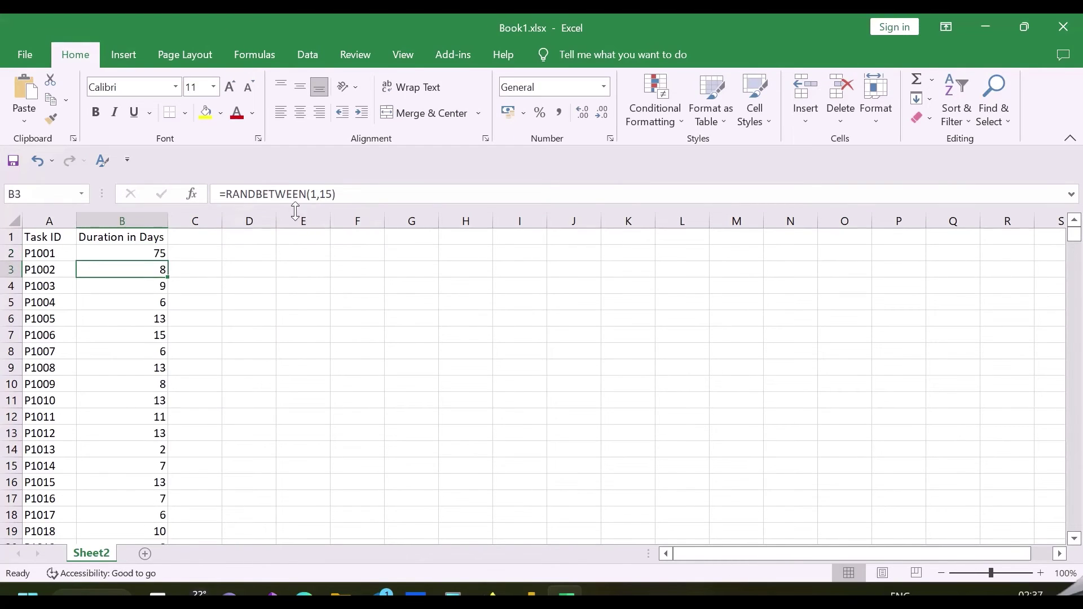
{"action": "left_click", "coordinate": [155, 255]}
{"action": "double_click", "coordinate": [168, 261]}
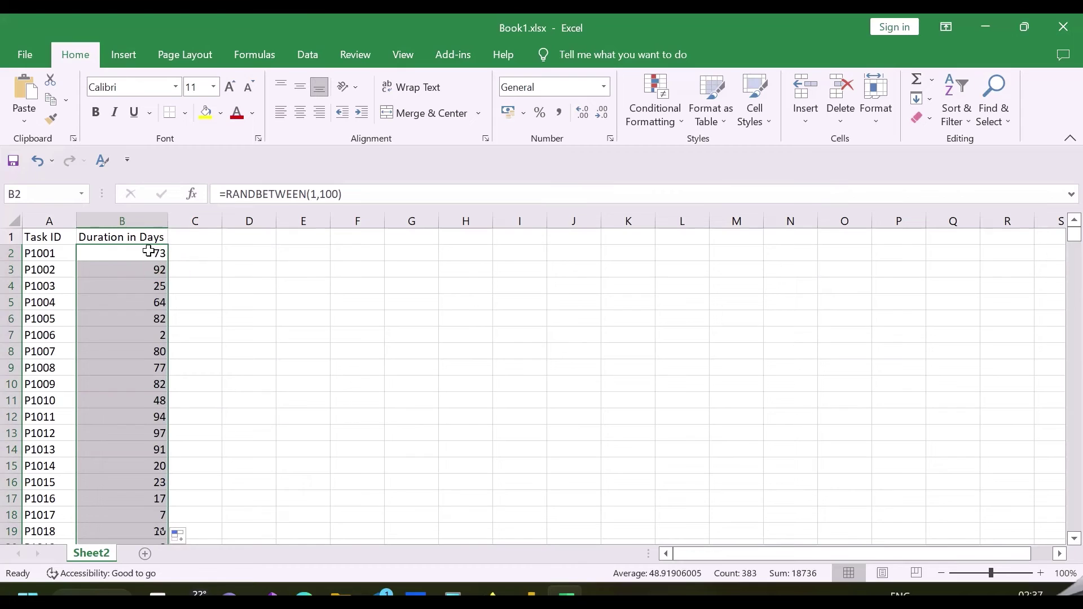
{"action": "left_click", "coordinate": [284, 354]}
{"action": "left_click", "coordinate": [132, 307]}
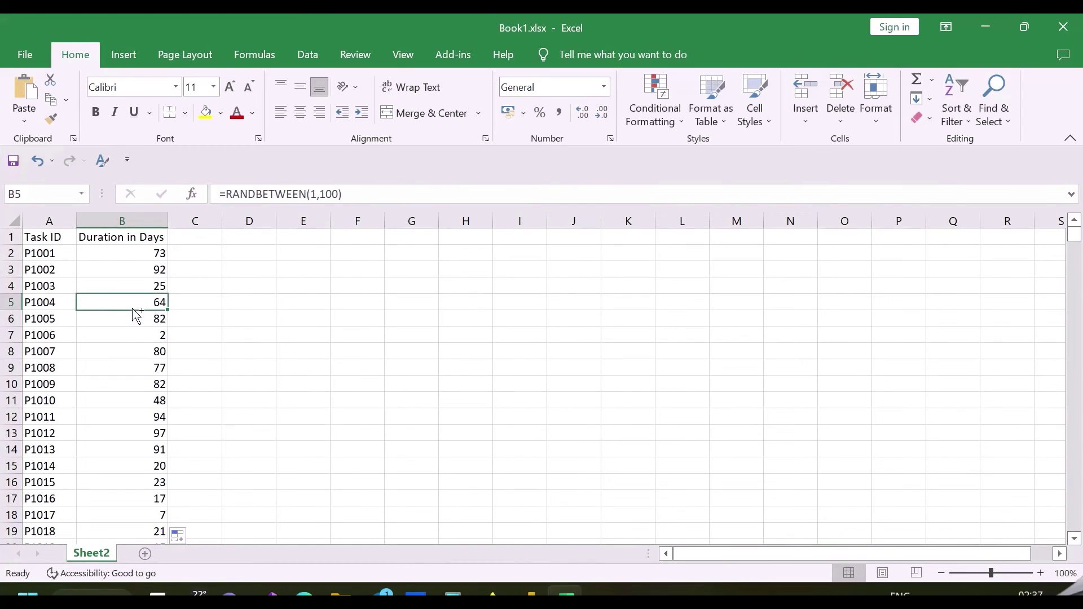
{"action": "key", "text": "alt+Tab"}
Step: Refresh so the chart shows 0- 25 at 107, 26 -49 at 95, 50-100 at 181, then extend Excel rows to P1582
{"action": "left_click", "coordinate": [454, 471]}
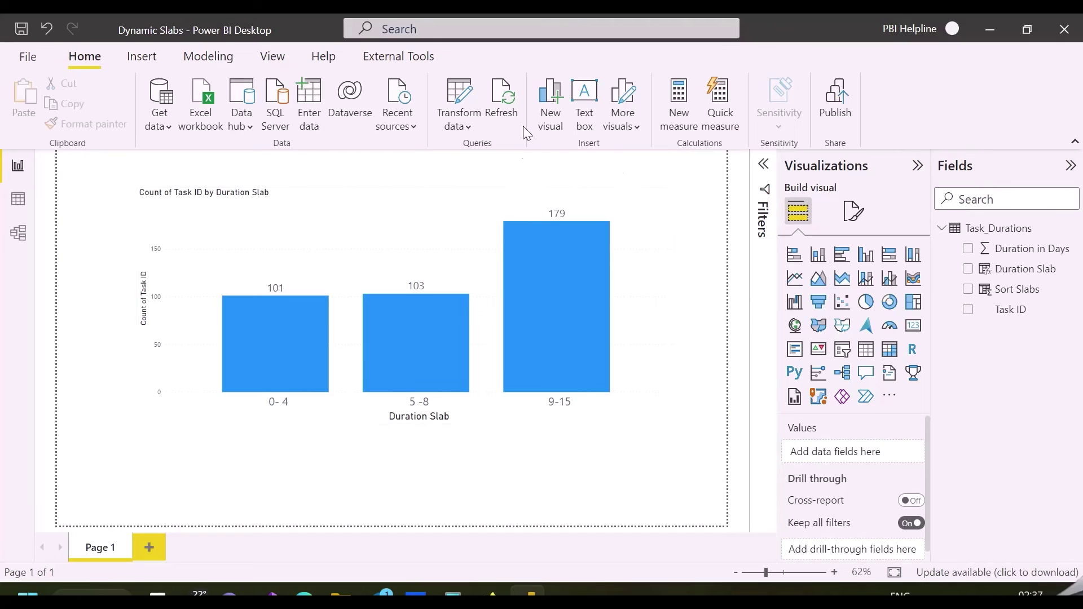
{"action": "left_click", "coordinate": [509, 100]}
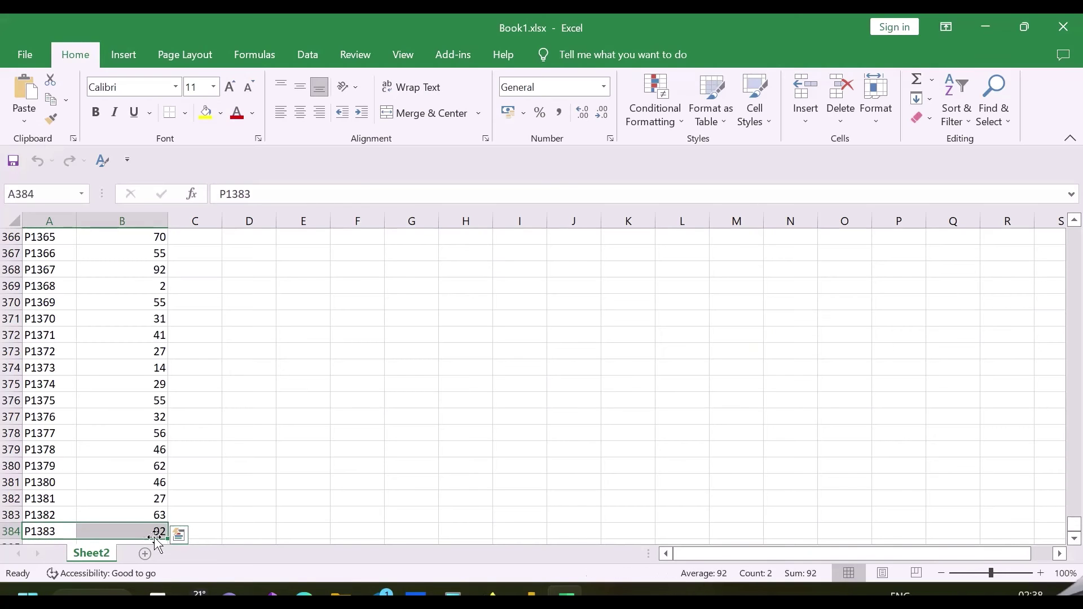
{"action": "left_click_drag", "start_coordinate": [168, 538], "coordinate": [192, 576]}
Step: Change B2 to =RANDBETWEEN(1,50) and fill it down the Duration in Days column
{"action": "left_click", "coordinate": [143, 428]}
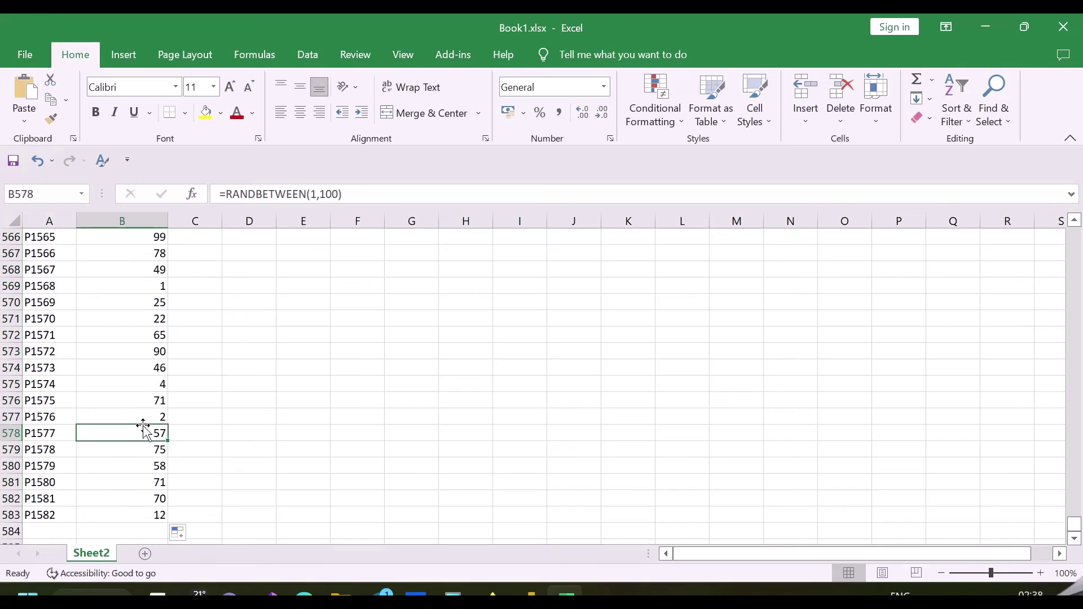
{"action": "key", "text": "ctrl+Up"}
{"action": "left_click", "coordinate": [135, 259]}
{"action": "double_click", "coordinate": [330, 194]}
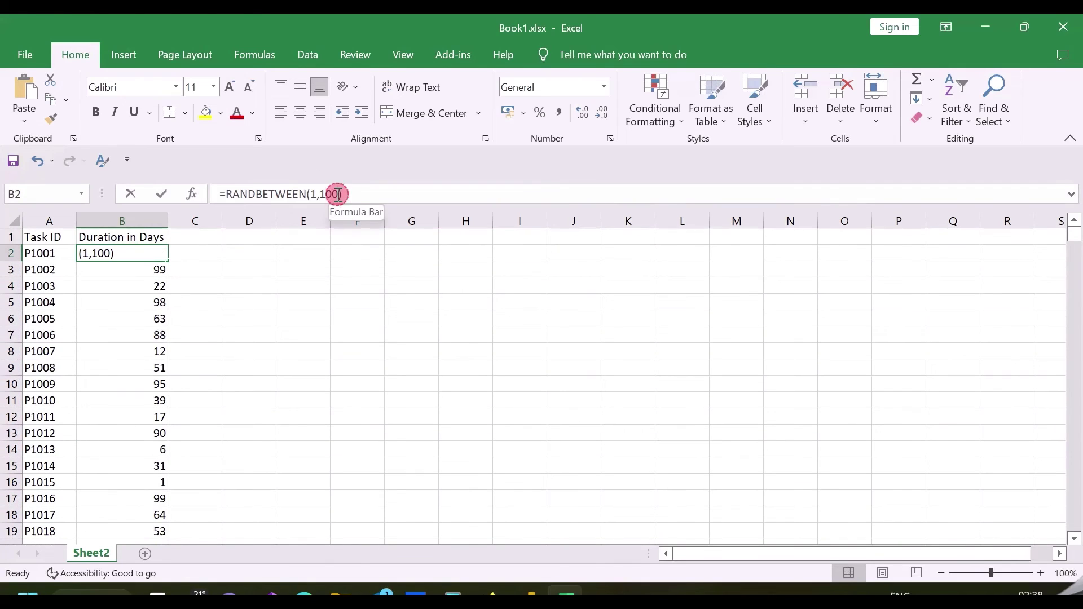
{"action": "type", "text": "50"}
{"action": "key", "text": "Return"}
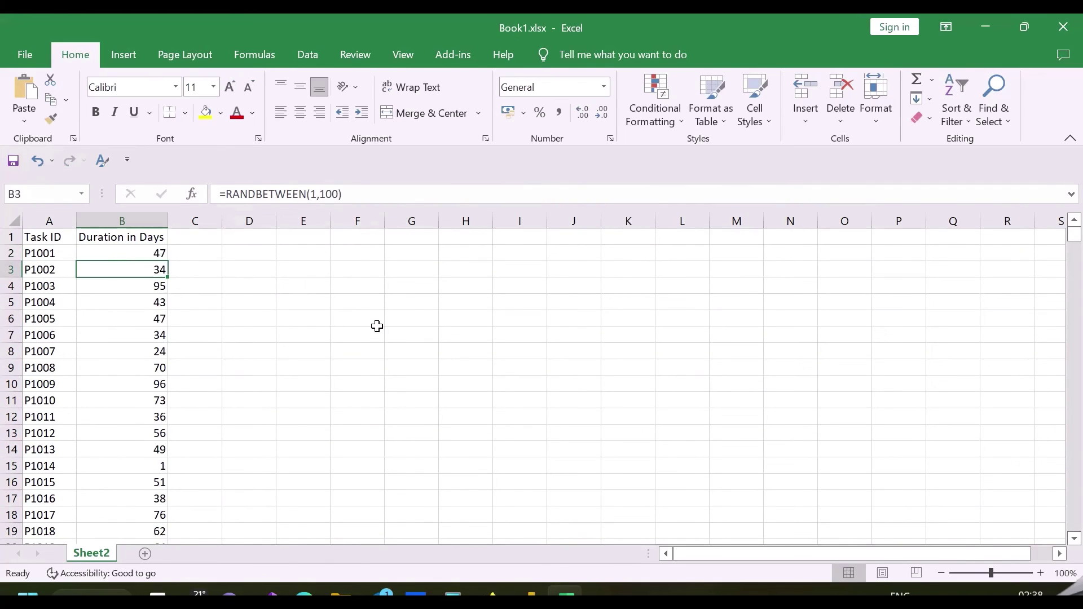
{"action": "left_click", "coordinate": [147, 255]}
{"action": "double_click", "coordinate": [167, 260]}
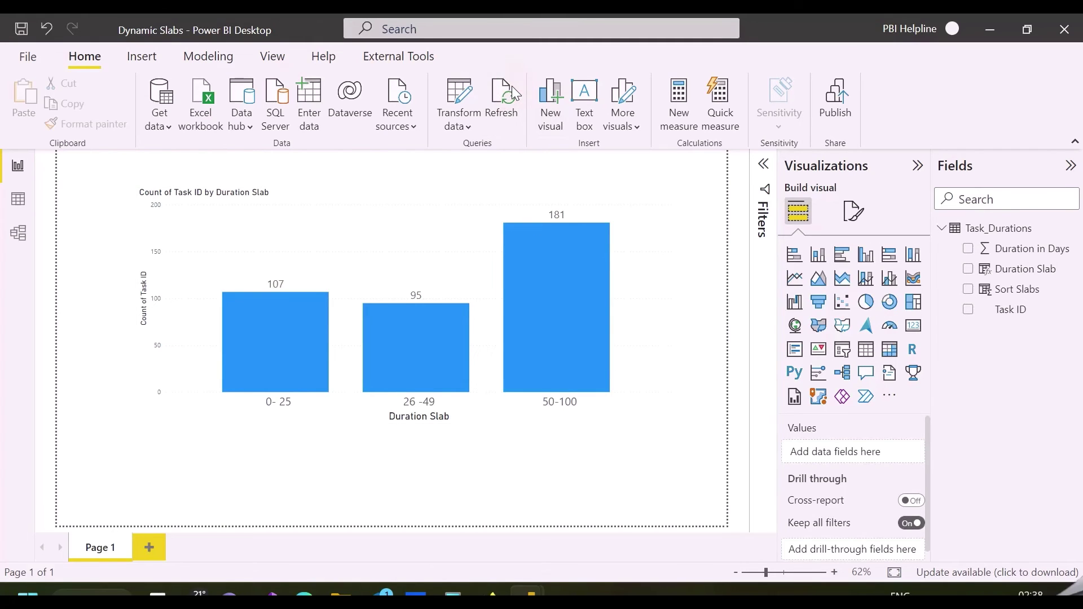
Step: Refresh so the slabs recompute to 0- 13, 14 -26 and 27-50, then open the Task_Durations table
{"action": "left_click", "coordinate": [500, 102]}
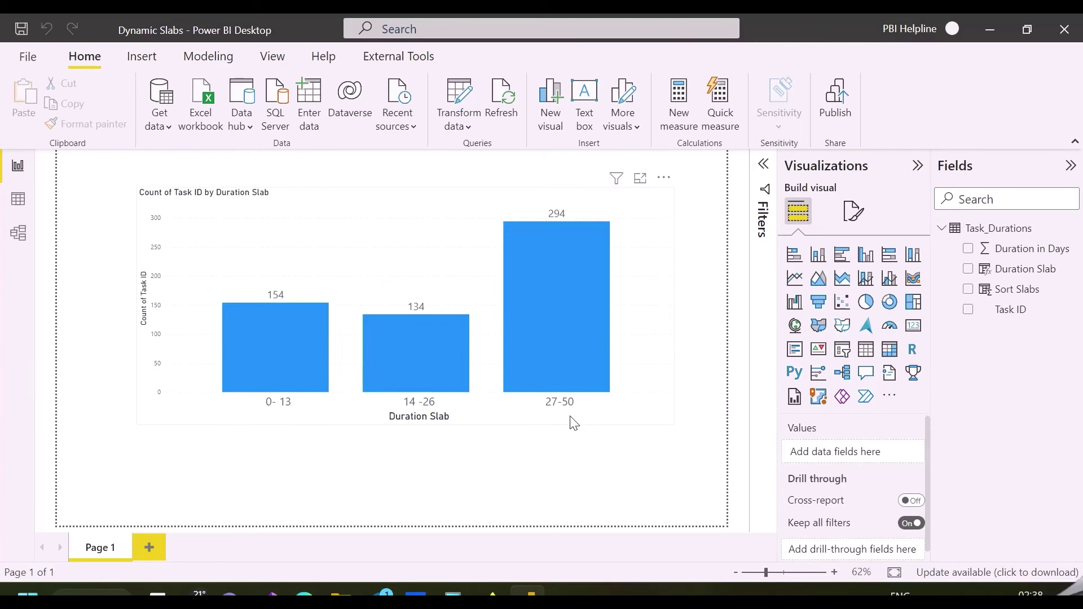
{"action": "left_click", "coordinate": [18, 199]}
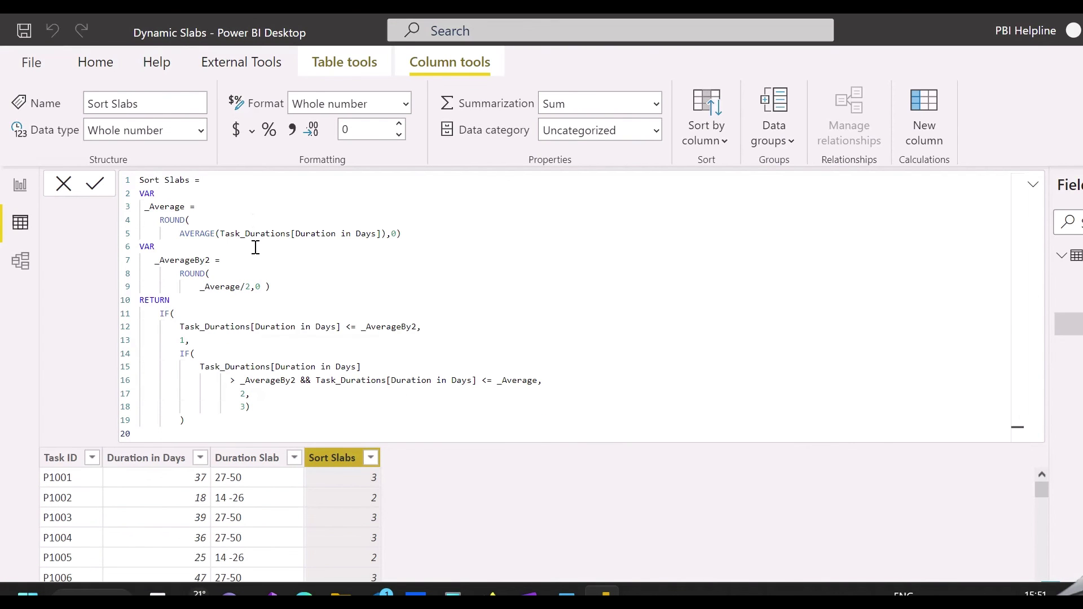
{"action": "left_click_drag", "start_coordinate": [191, 341], "coordinate": [169, 340]}
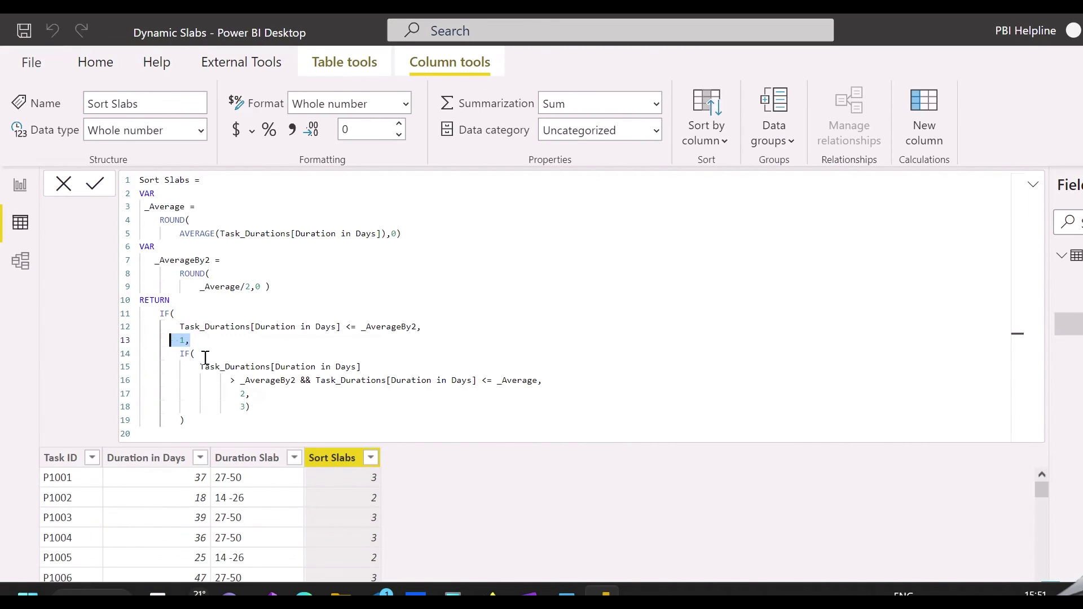
{"action": "left_click_drag", "start_coordinate": [252, 409], "coordinate": [231, 393]}
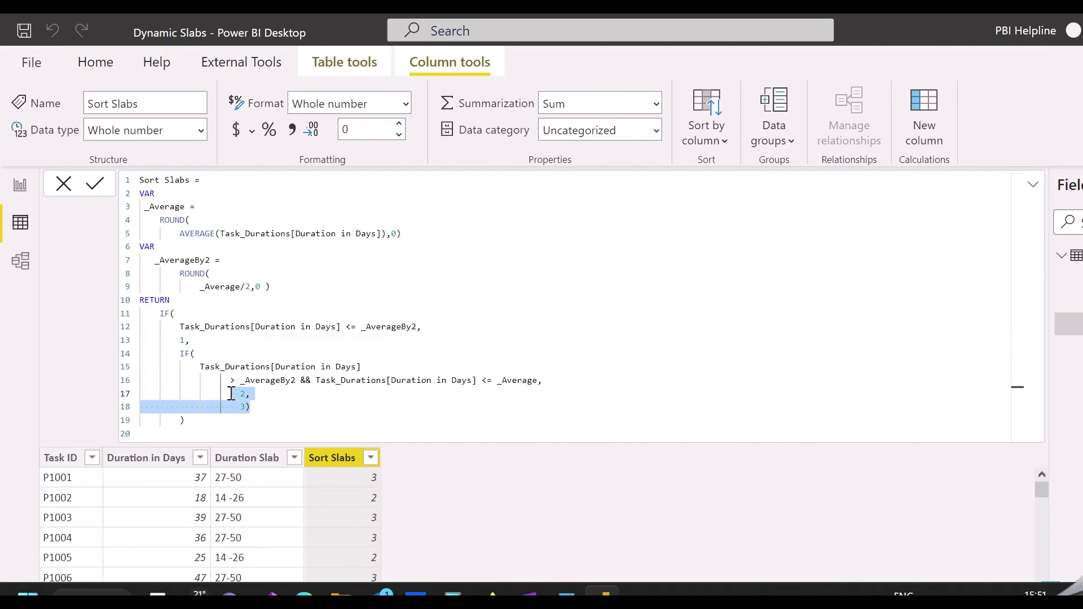
{"action": "left_click", "coordinate": [463, 412]}
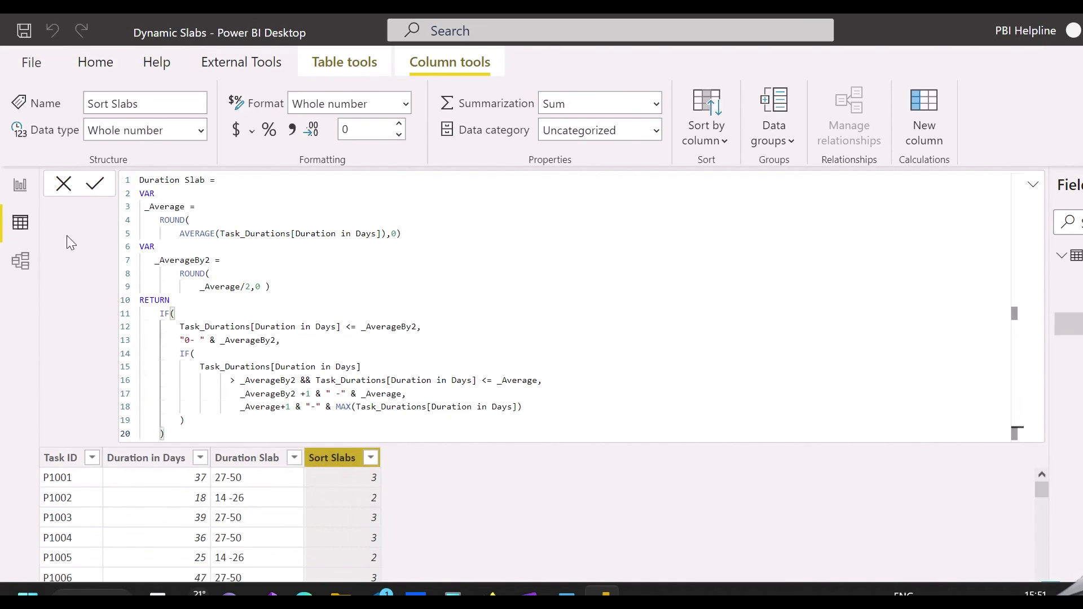